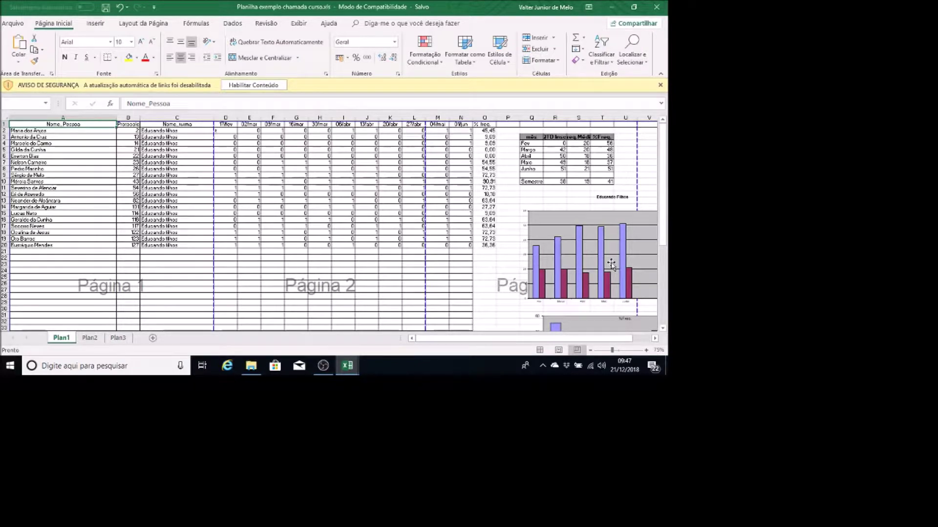
- Move down one cell in the Plan1 student name list
{"action": "key", "text": "Down"}
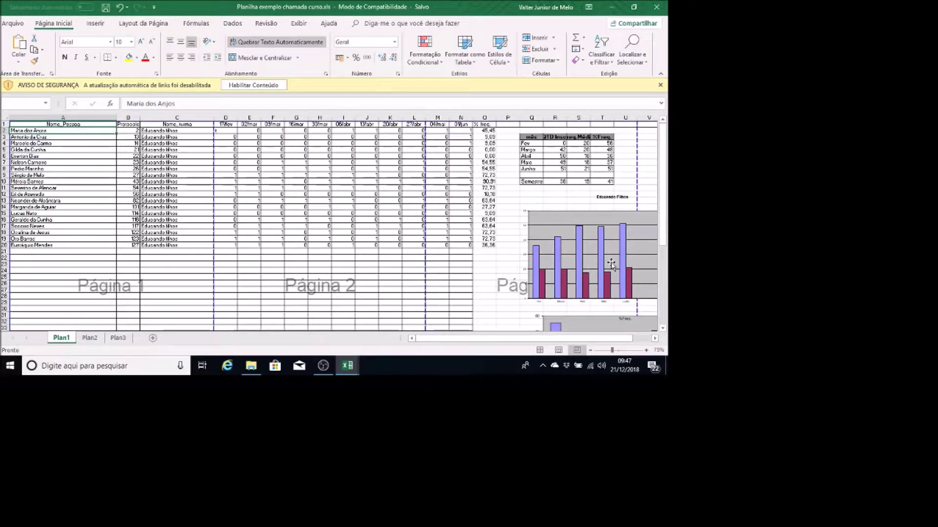
- Move down the name list and open Localizar with a student's first name as the search term
{"action": "key", "text": "Down"}
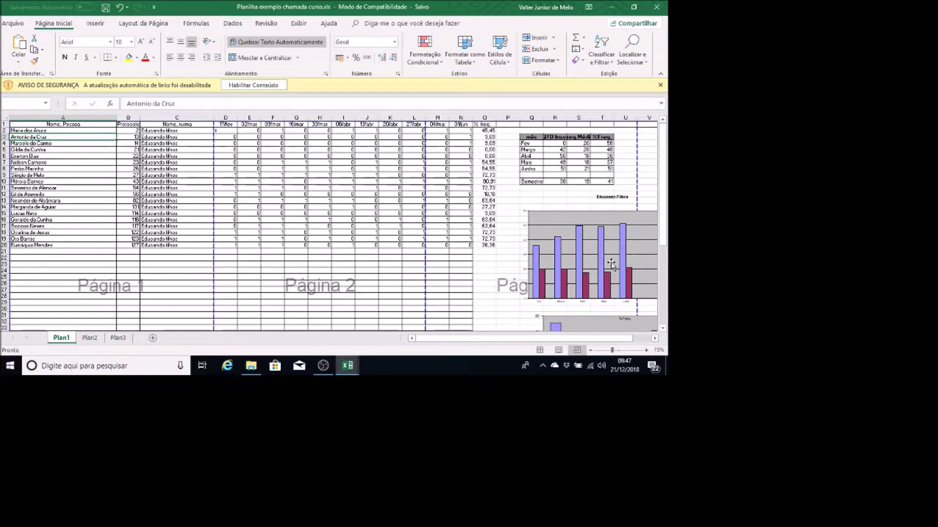
{"action": "key", "text": "ctrl+l"}
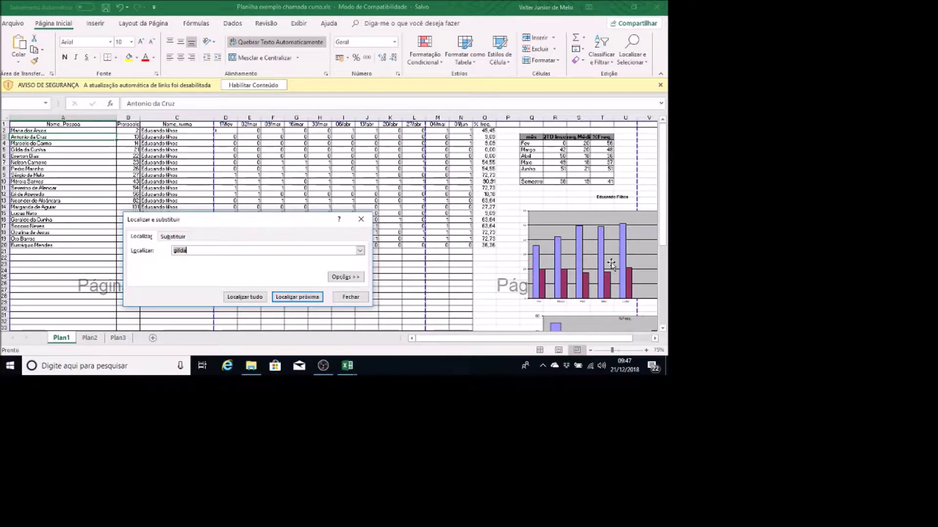
{"action": "key", "text": "BackSpace"}
{"action": "key", "text": "BackSpace"}
{"action": "key", "text": "BackSpace"}
- Search for a student's first name, locating it in cell A5, then close the search window
{"action": "type", "text": "ilda"}
{"action": "key", "text": "Return"}
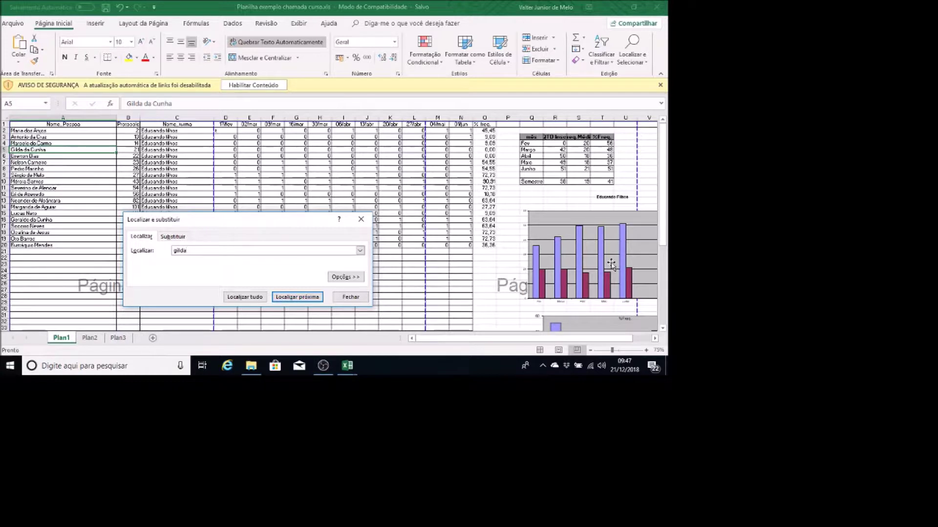
{"action": "key", "text": "Escape"}
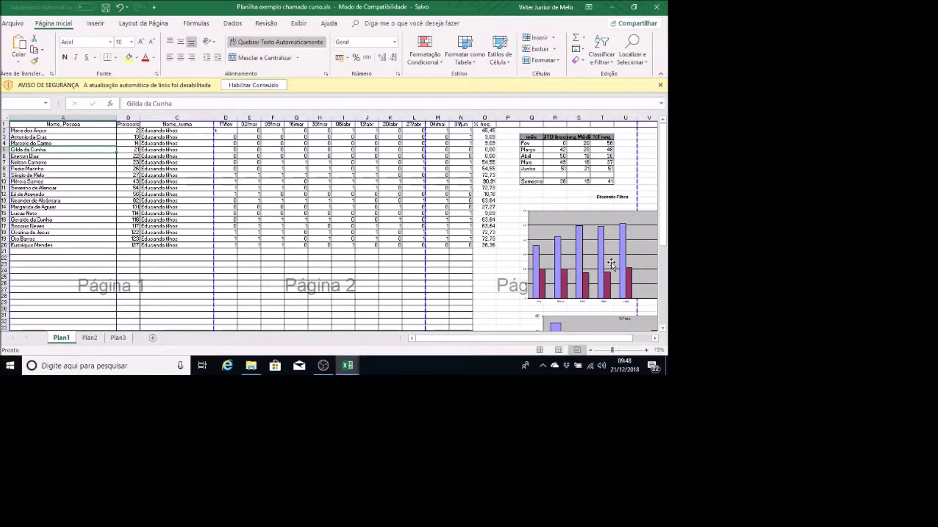
{"action": "key", "text": "ctrl+l"}
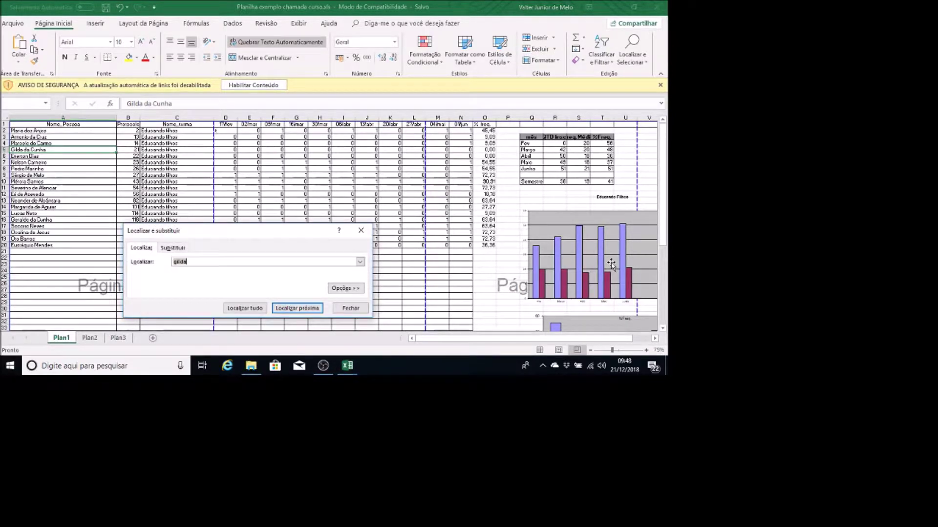
{"action": "type", "text": "zom"}
{"action": "type", "text": "orro"}
{"action": "key", "text": "Return"}
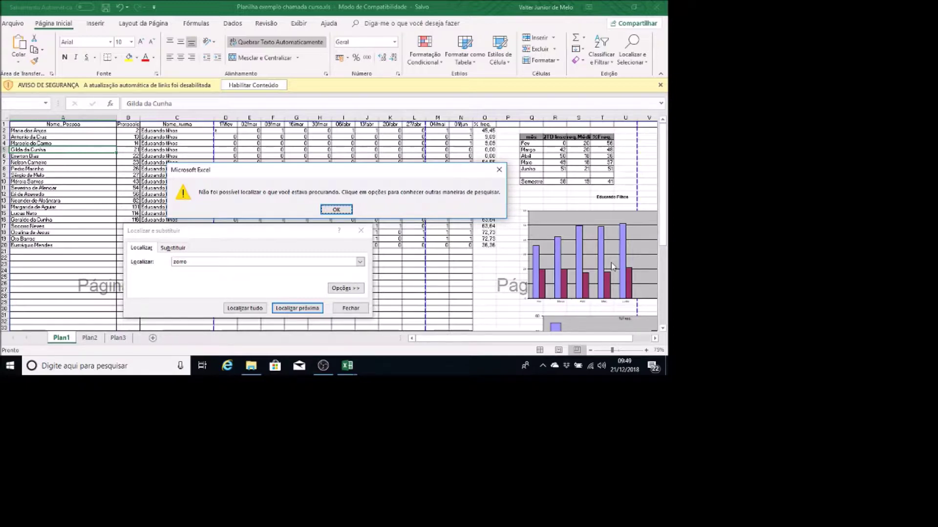
{"action": "key", "text": "Return"}
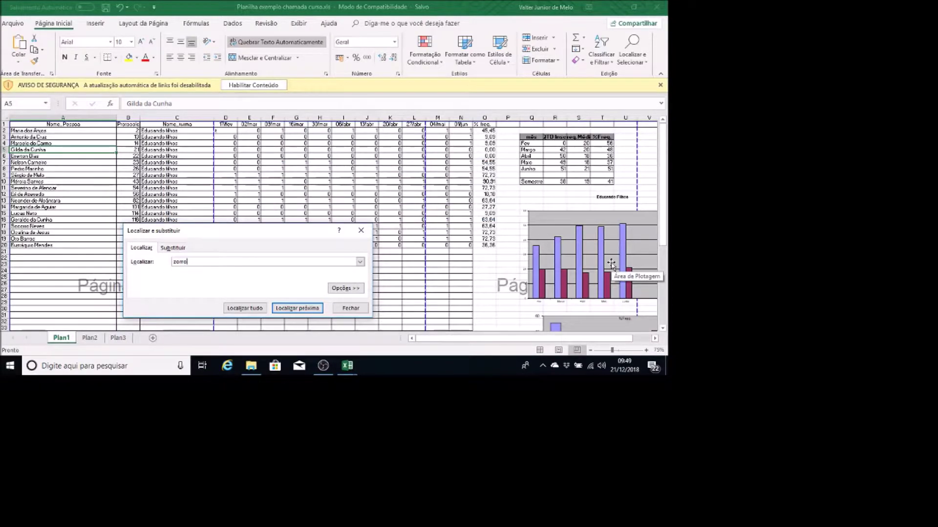
{"action": "key", "text": "Escape"}
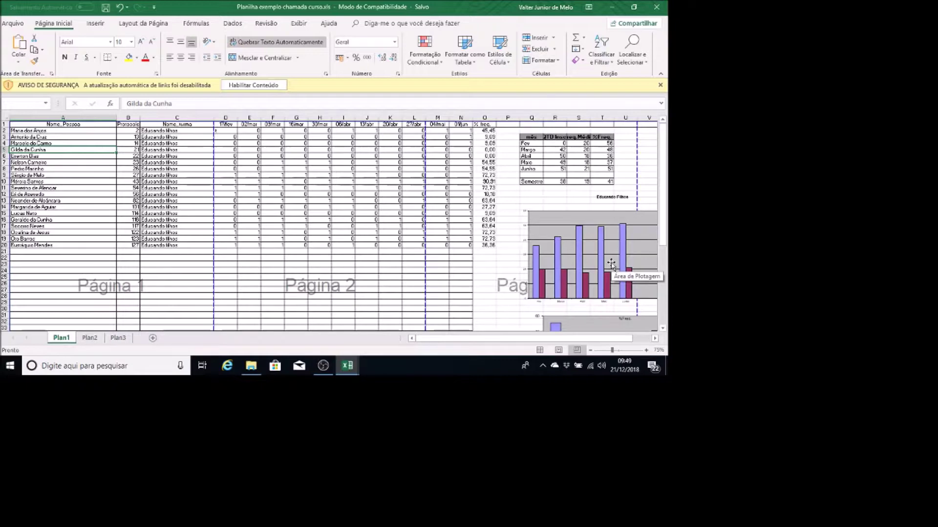
{"action": "key", "text": "ctrl+Home"}
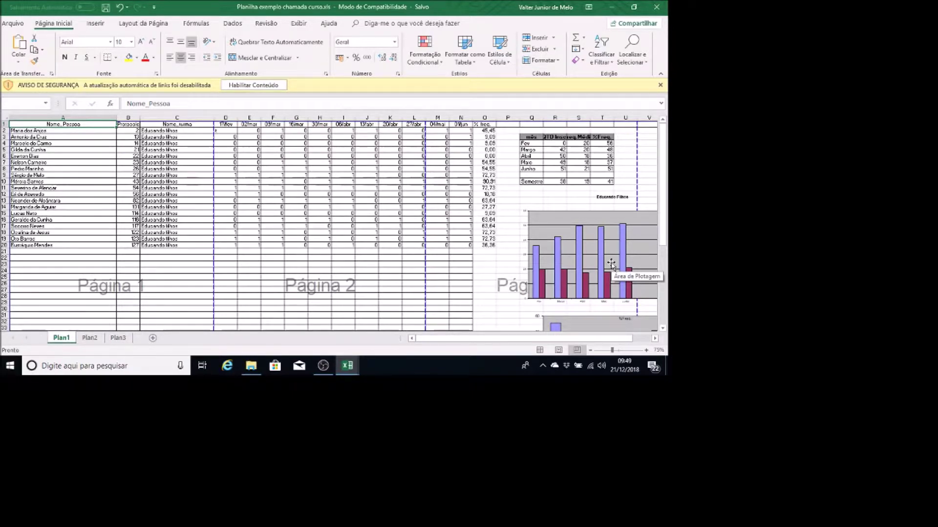
- Use keyboard access keys to reach Localizar e Selecionar on Página Inicial and open its menu
{"action": "key", "text": "alt"}
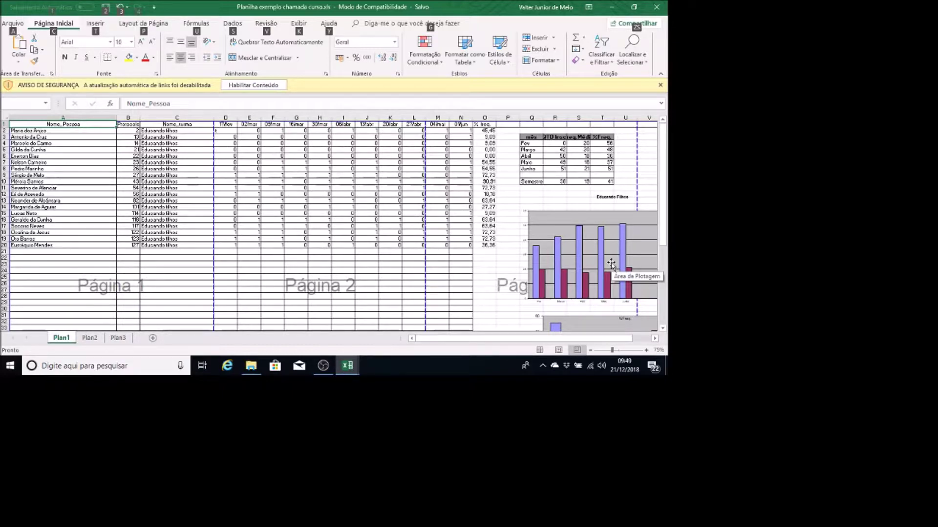
{"action": "key", "text": "Down"}
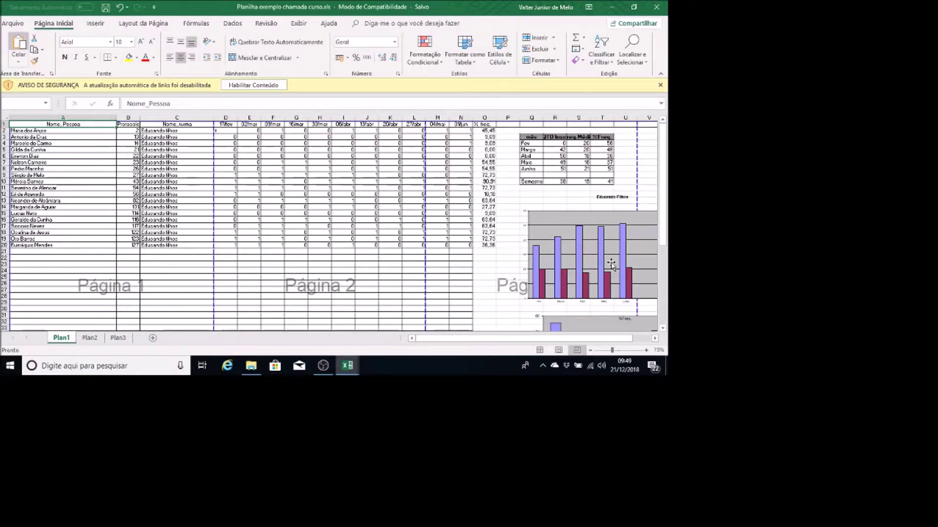
{"action": "key", "text": "ctrl+Right"}
{"action": "key", "text": "ctrl+Right"}
{"action": "key", "text": "ctrl+Right"}
{"action": "key", "text": "ctrl+Right"}
{"action": "key", "text": "ctrl+Right"}
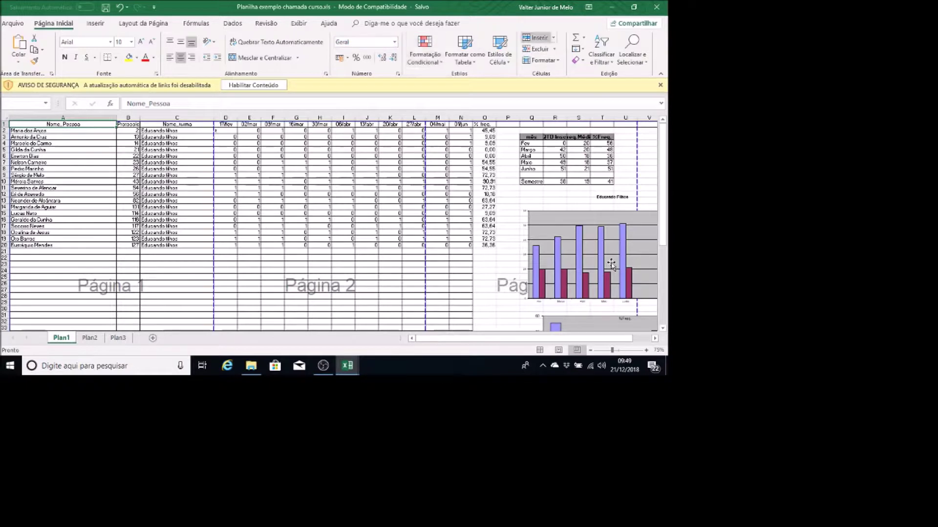
{"action": "key", "text": "ctrl+Right"}
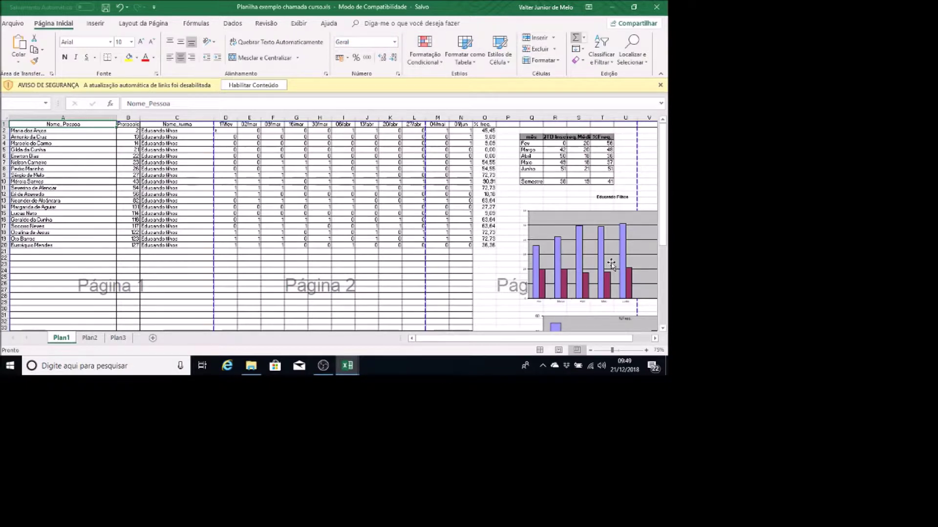
{"action": "key", "text": "Down"}
{"action": "key", "text": "Down"}
{"action": "key", "text": "Right"}
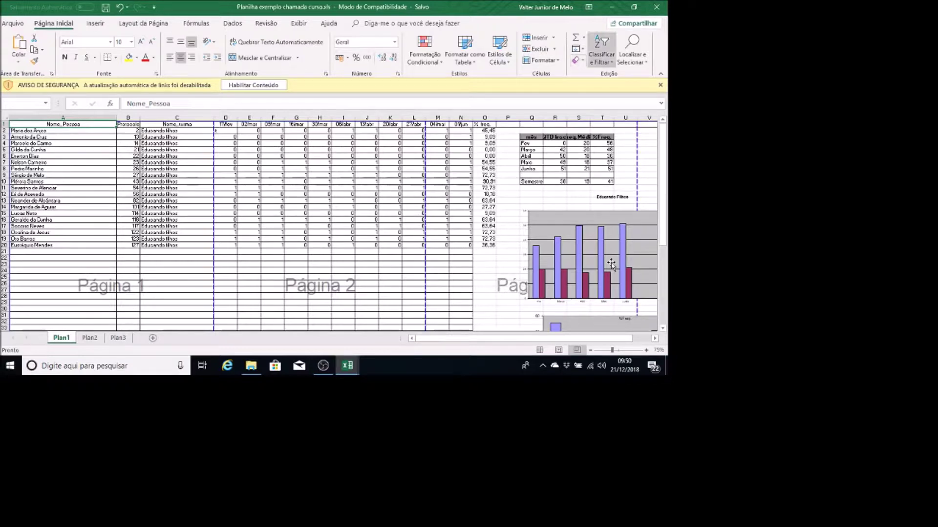
{"action": "key", "text": "Right"}
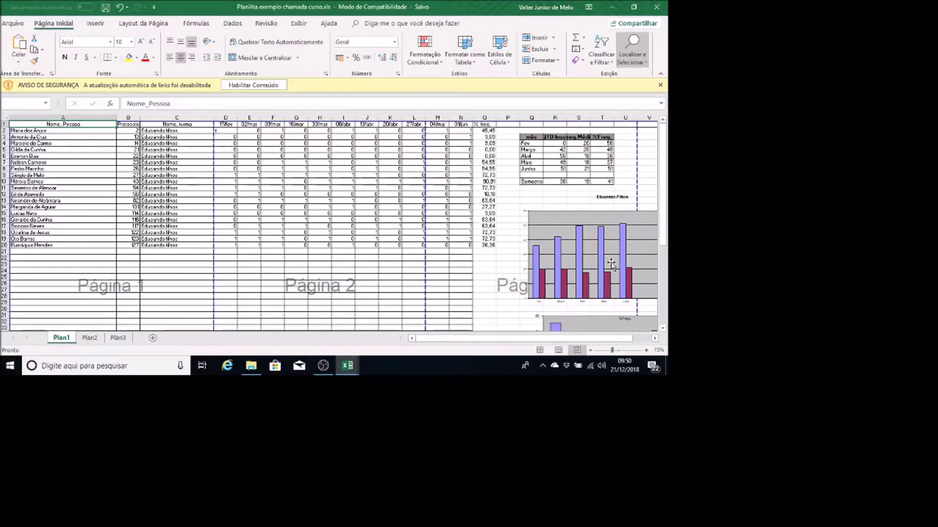
{"action": "key", "text": "Return"}
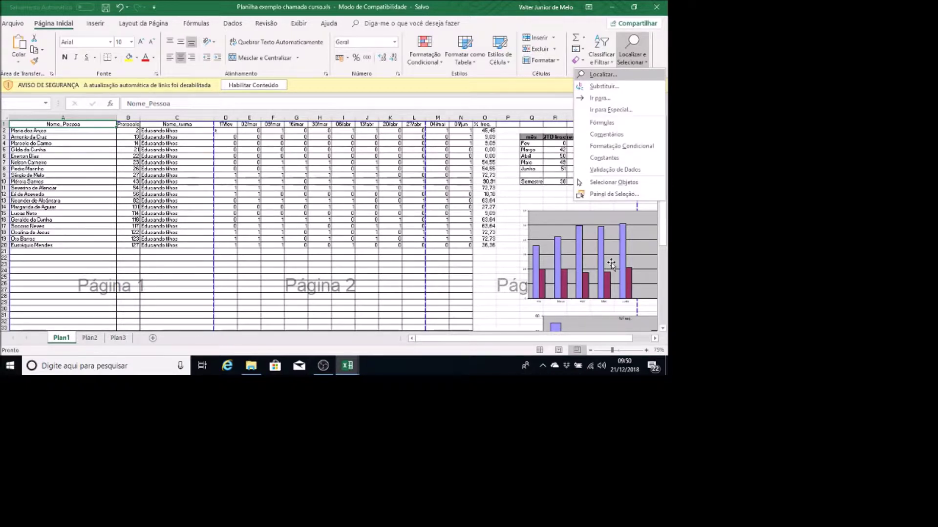
- Find another student's first name with Localizar, locating it in A2, then return to A1
{"action": "key", "text": "Return"}
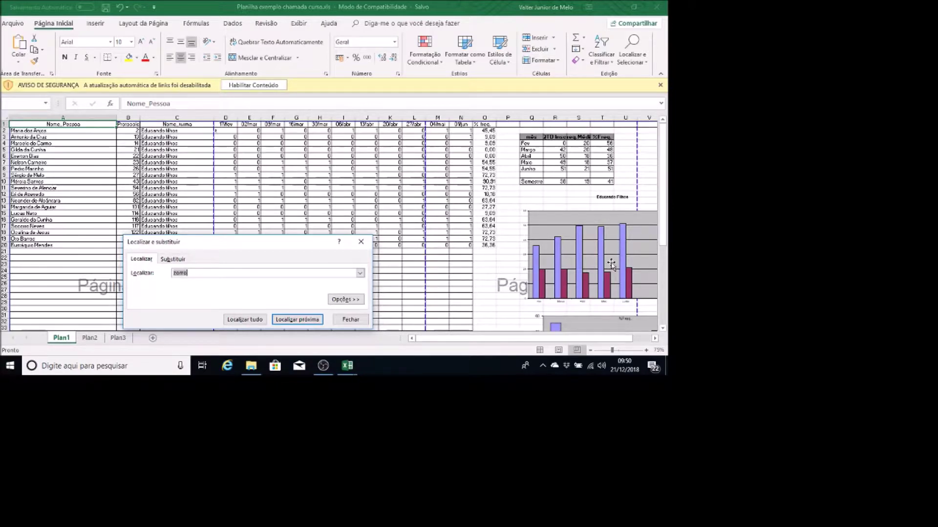
{"action": "type", "text": "maria"}
{"action": "key", "text": "Return"}
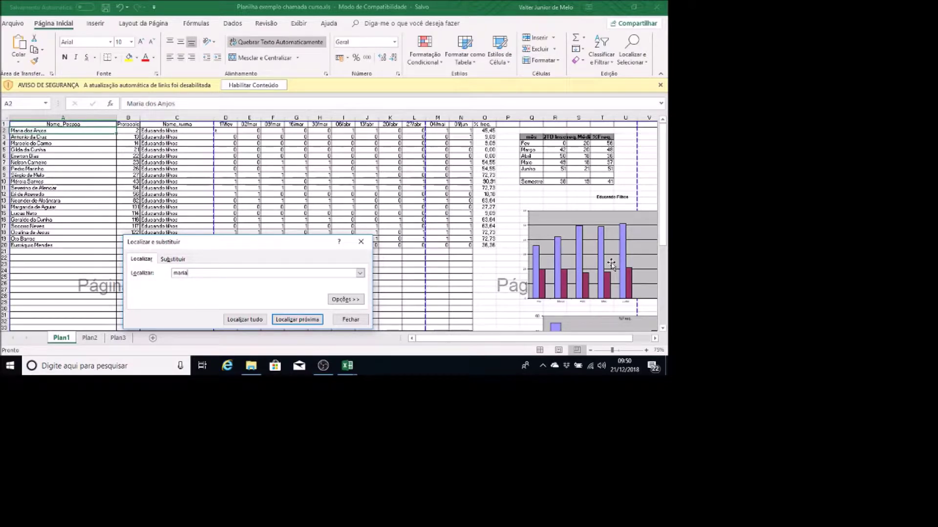
{"action": "key", "text": "Escape"}
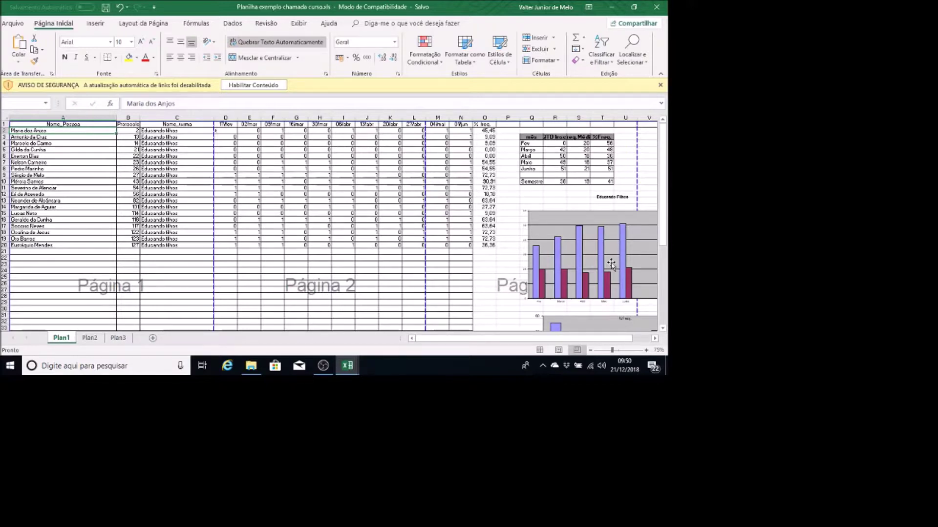
{"action": "key", "text": "Up"}
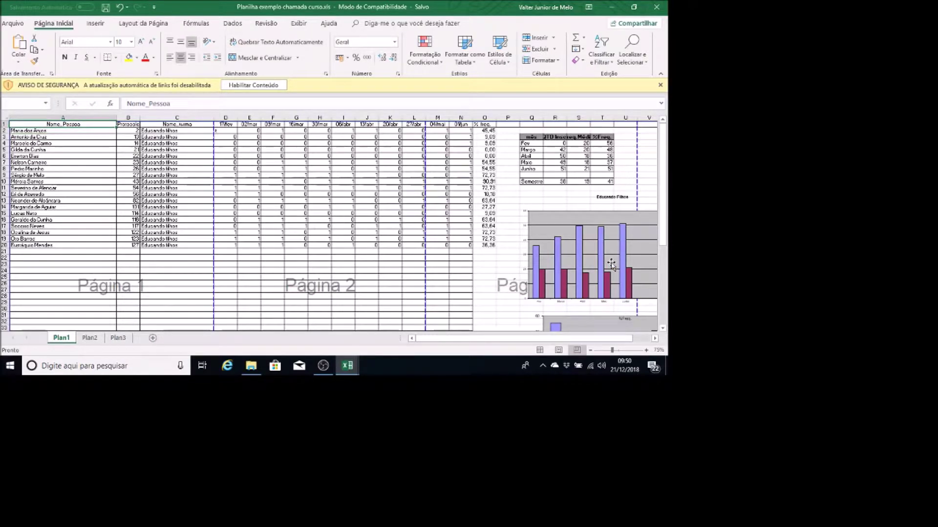
{"action": "key", "text": "Right"}
{"action": "key", "text": "Right"}
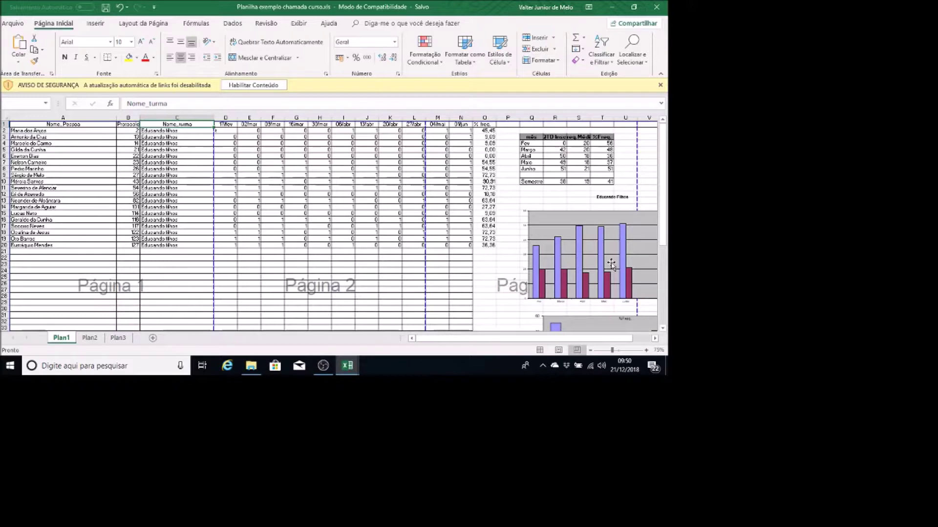
{"action": "key", "text": "Down"}
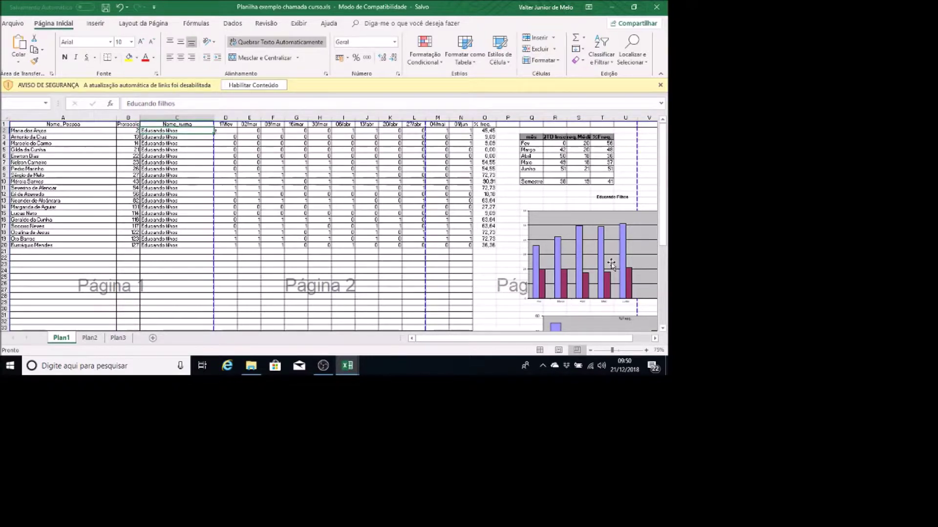
{"action": "key", "text": "Down"}
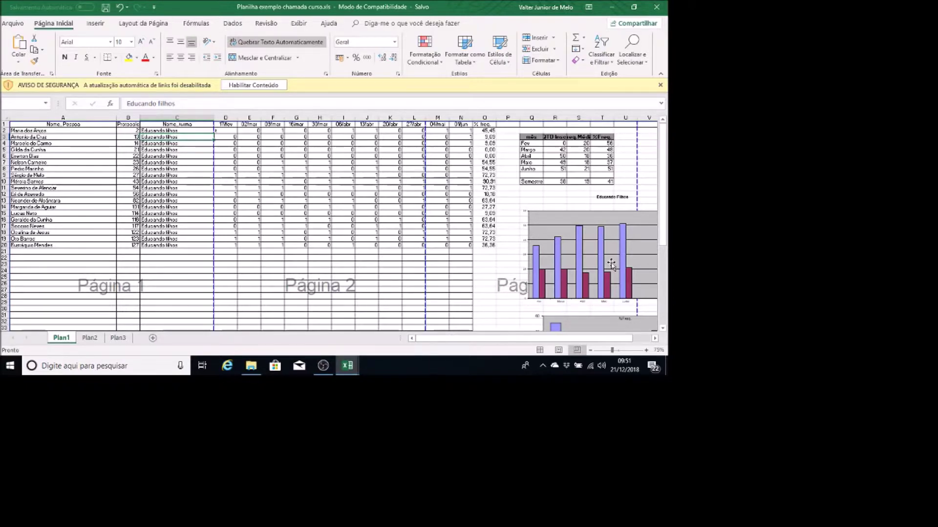
{"action": "key", "text": "ctrl+Home"}
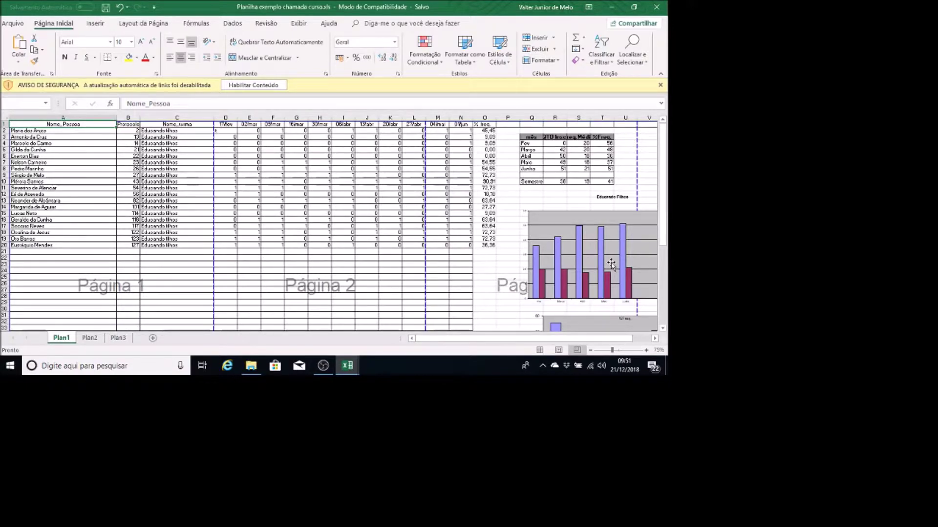
{"action": "key", "text": "ctrl+u"}
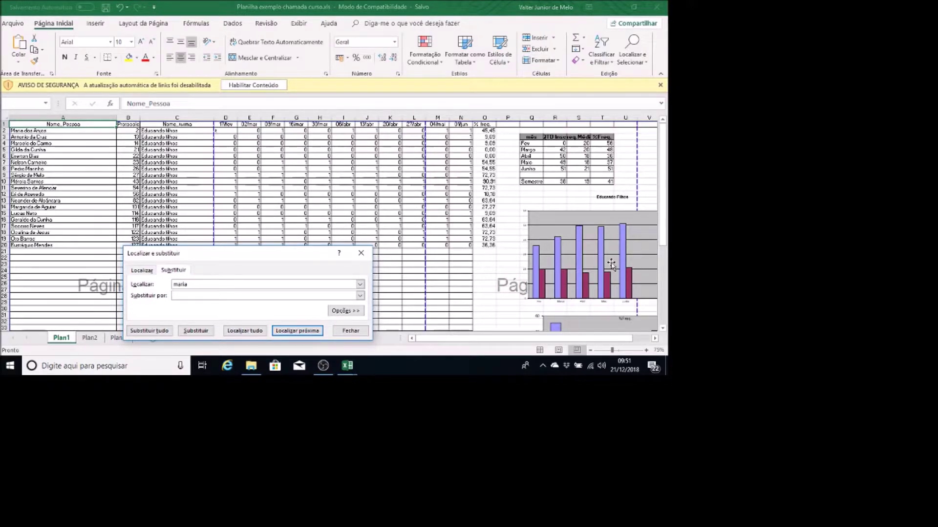
- Enter 'filhos' in Localizar and 'criancas' in Substituir por
{"action": "key", "text": "Tab"}
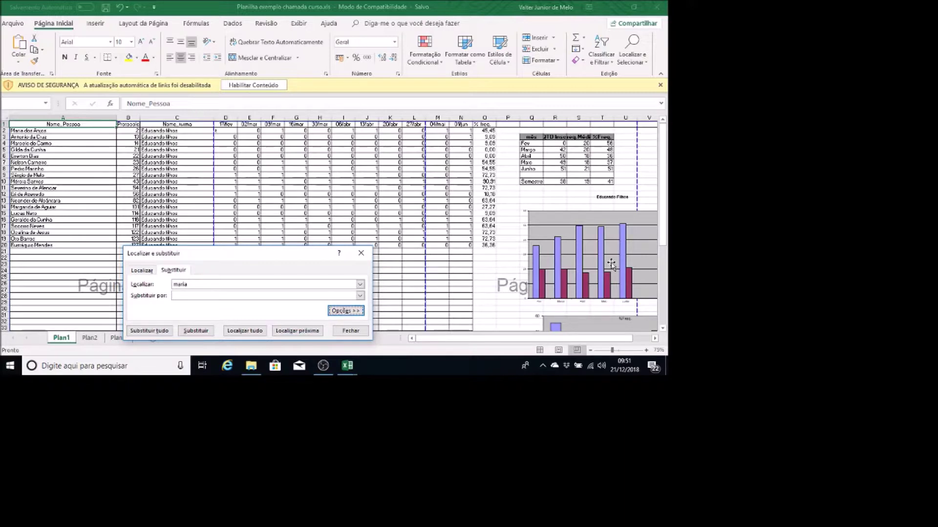
{"action": "key", "text": "Tab"}
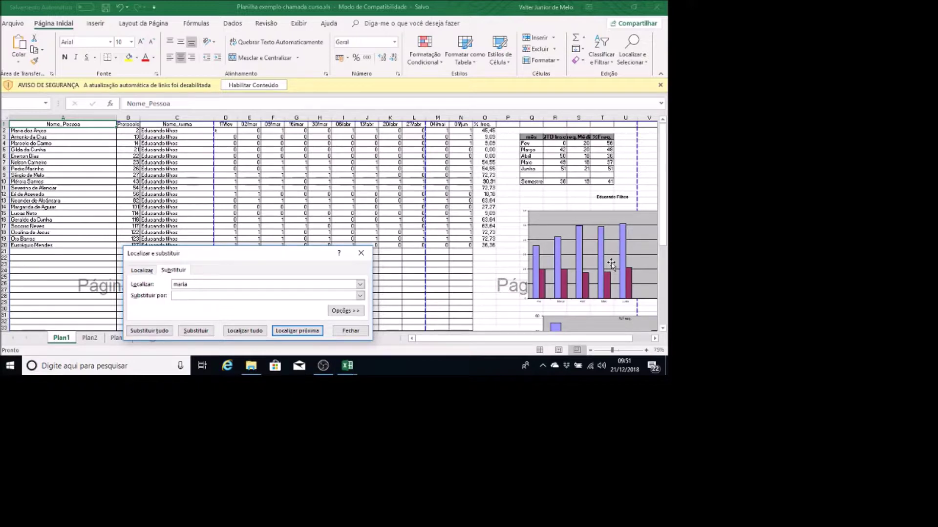
{"action": "key", "text": "shift+Tab"}
{"action": "type", "text": "filhos"}
{"action": "key", "text": "Tab"}
{"action": "type", "text": "criancas"}
- Replace all 19 matches, acknowledge the confirmation, and close the Find and Replace window
{"action": "key", "text": "Tab"}
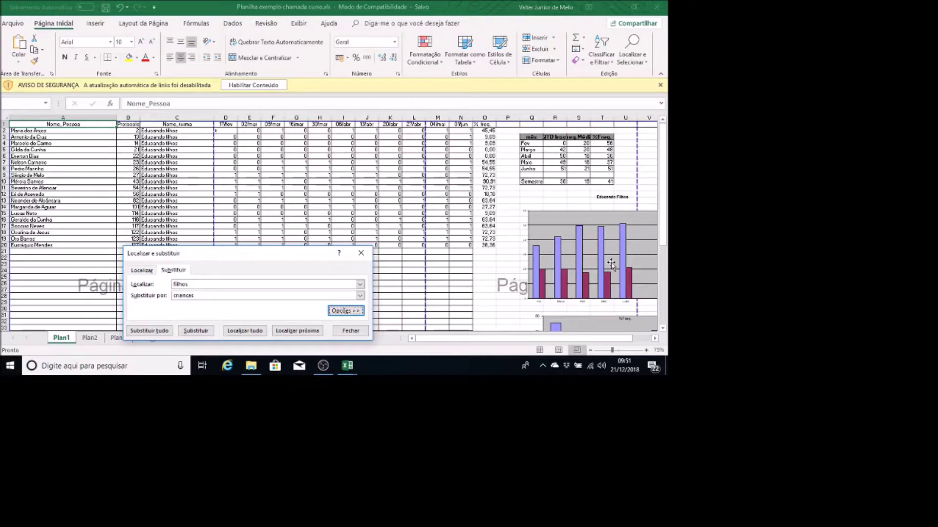
{"action": "key", "text": "Tab"}
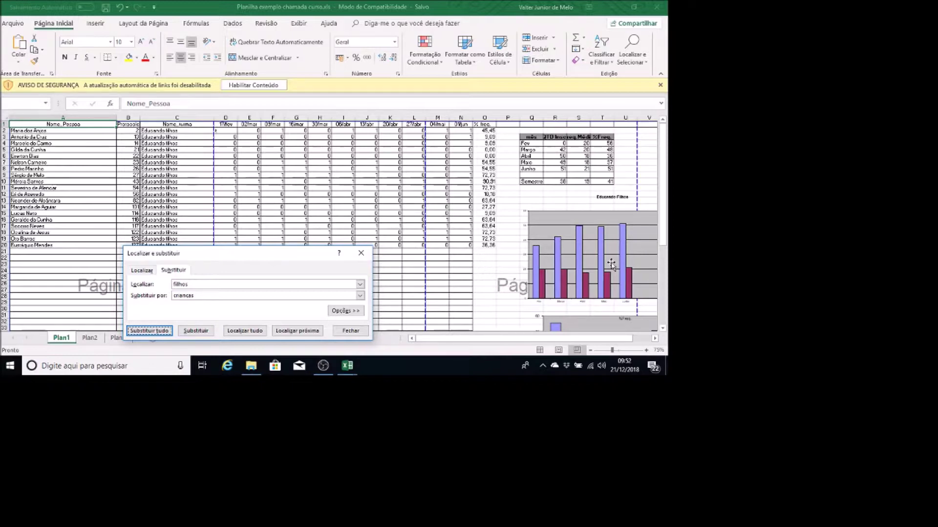
{"action": "key", "text": "Return"}
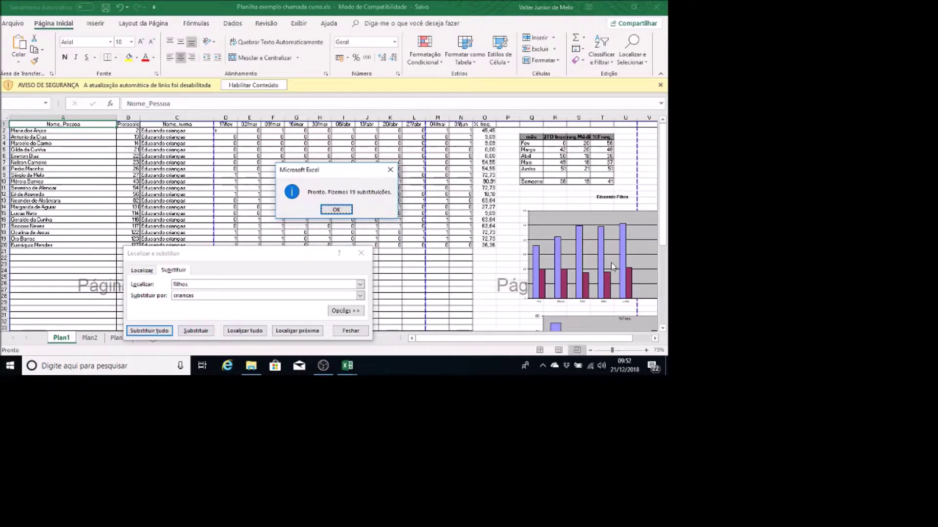
{"action": "key", "text": "Return"}
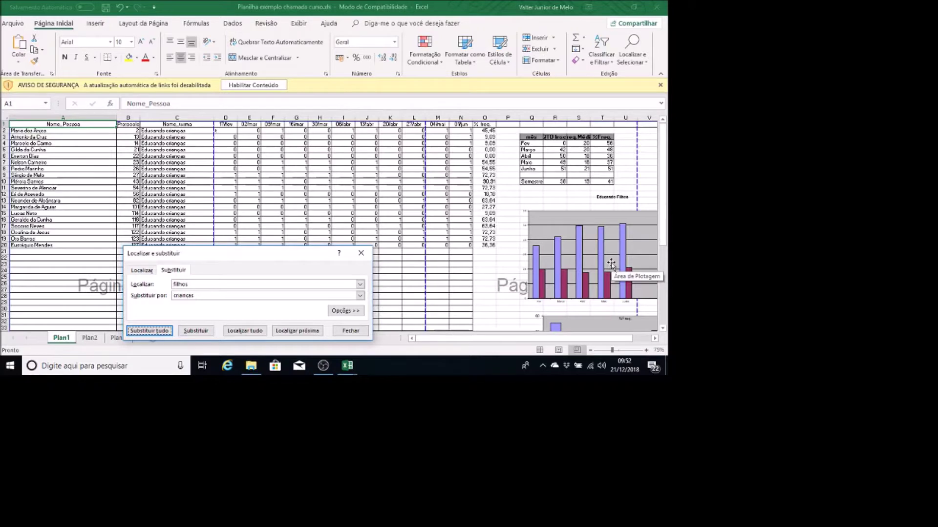
{"action": "key", "text": "Escape"}
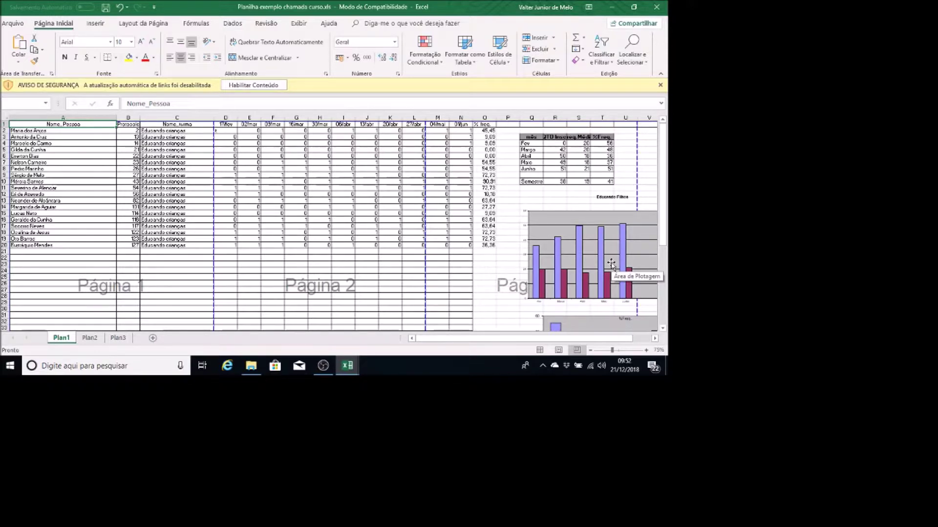
{"action": "key", "text": "Right"}
{"action": "key", "text": "Right"}
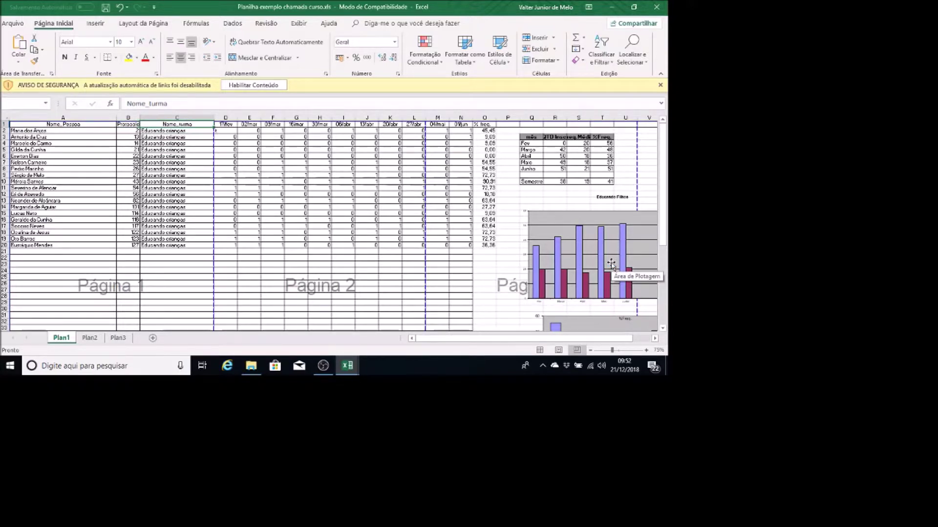
{"action": "key", "text": "Down"}
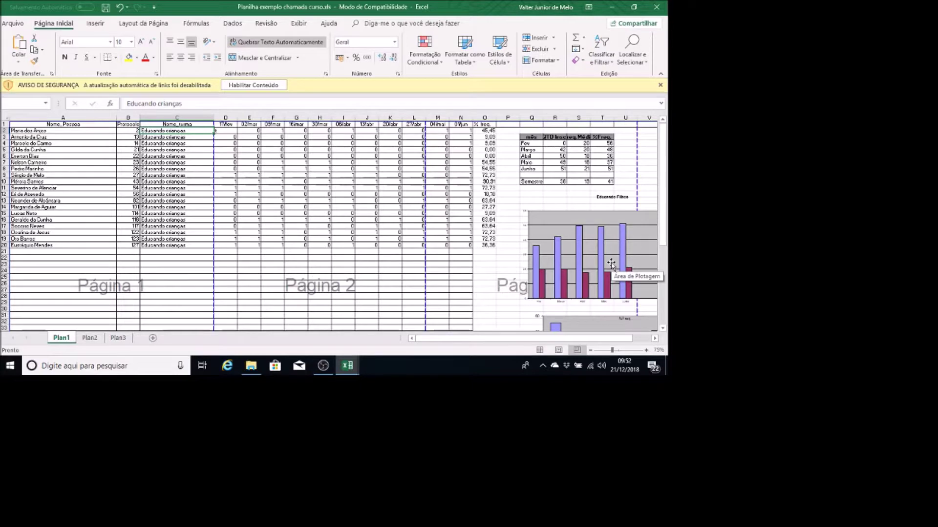
{"action": "key", "text": "Down"}
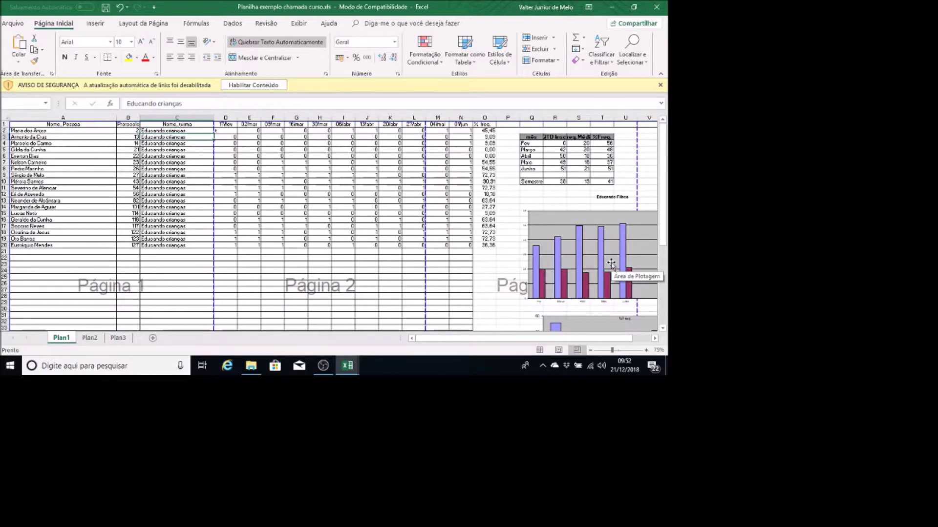
{"action": "key", "text": "Down"}
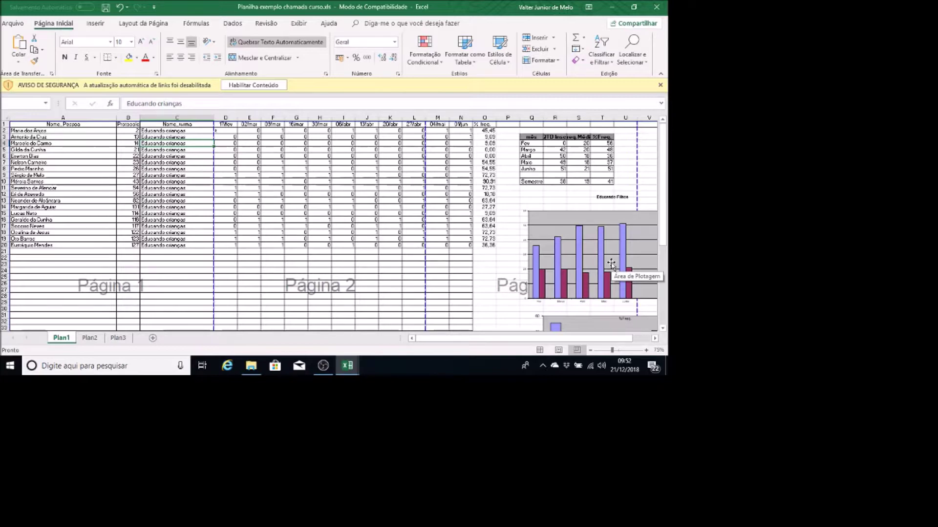
{"action": "key", "text": "alt"}
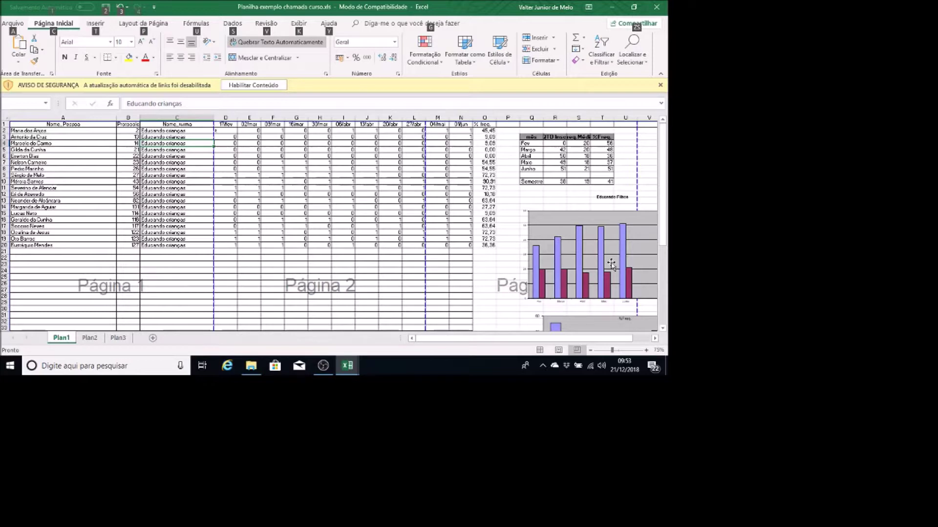
{"action": "key", "text": "Down"}
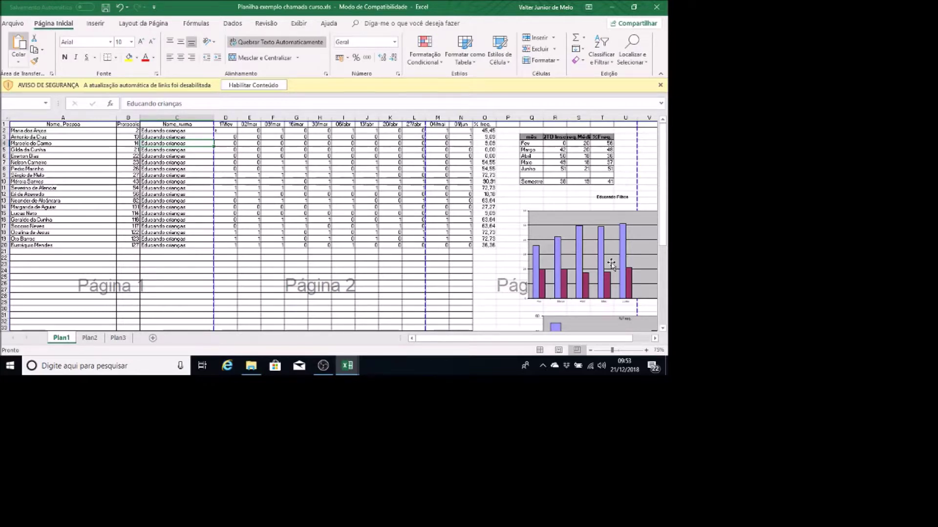
{"action": "key", "text": "ctrl+Right"}
{"action": "key", "text": "ctrl+Right"}
{"action": "key", "text": "ctrl+Right"}
{"action": "key", "text": "ctrl+Right"}
{"action": "key", "text": "ctrl+Right"}
{"action": "key", "text": "ctrl+Right"}
- Move keyboard focus through the Edição group to Localizar e Selecionar and open its options list
{"action": "key", "text": "Down"}
{"action": "key", "text": "Down"}
{"action": "key", "text": "Right"}
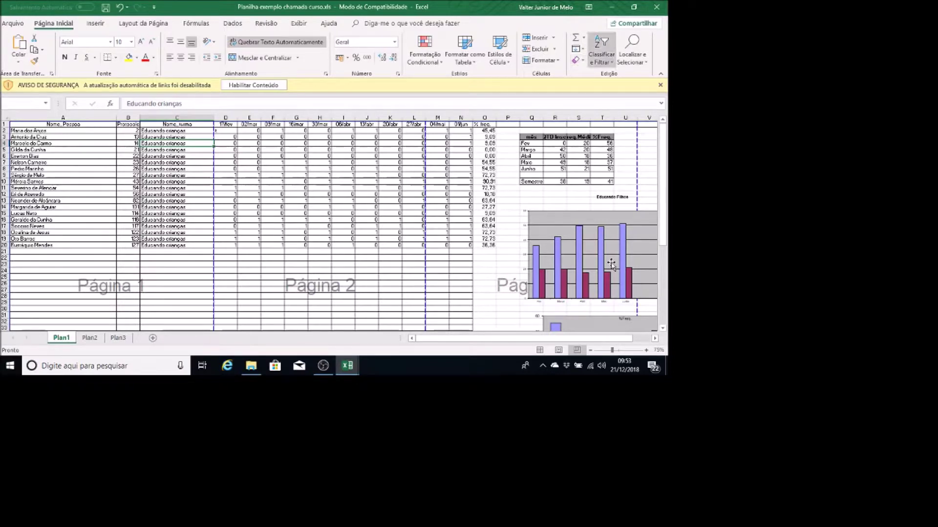
{"action": "key", "text": "Right"}
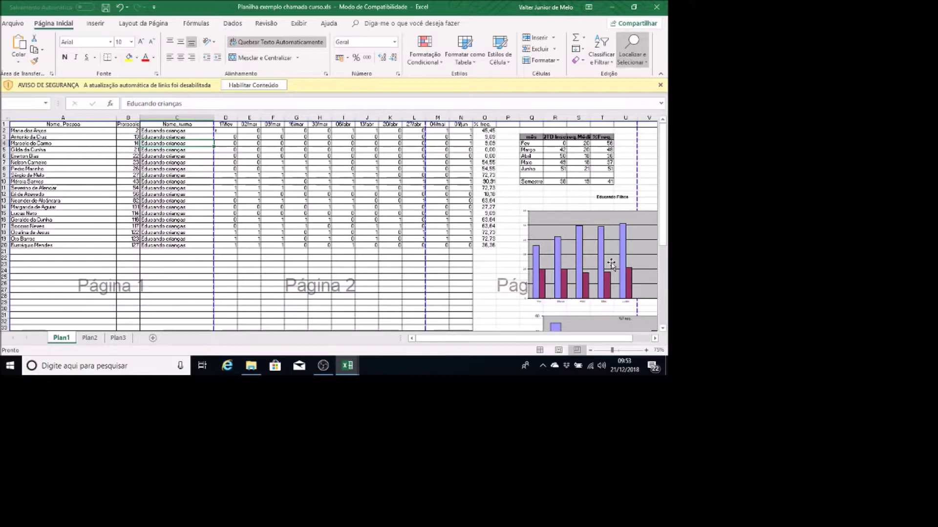
{"action": "key", "text": "Right"}
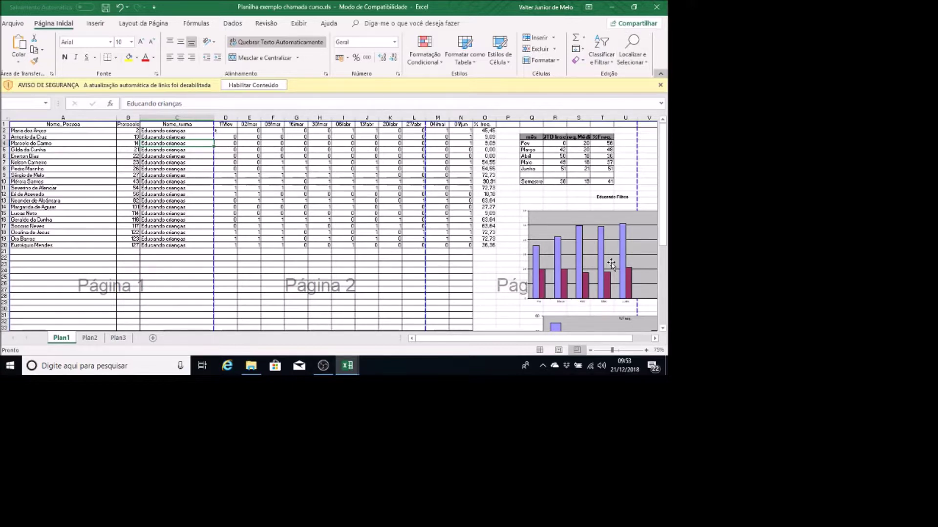
{"action": "key", "text": "Left"}
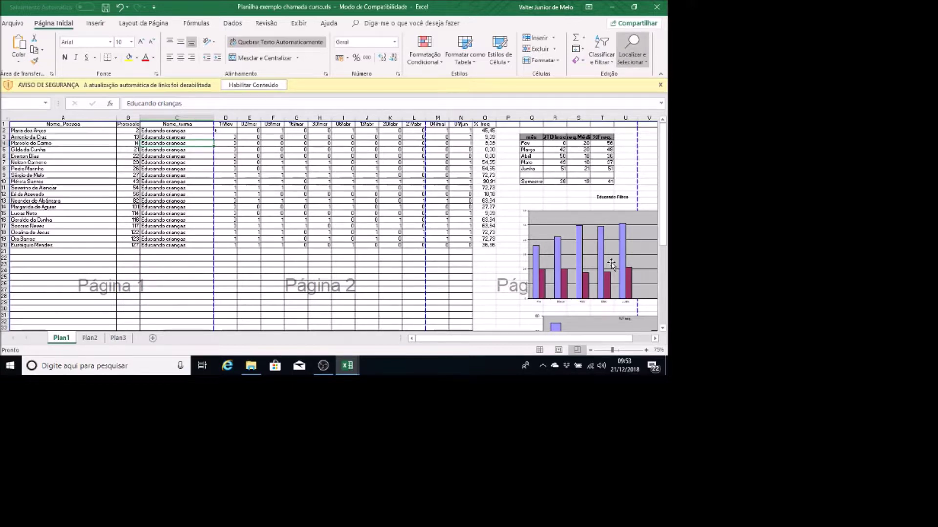
{"action": "key", "text": "Left"}
{"action": "key", "text": "Right"}
{"action": "key", "text": "Return"}
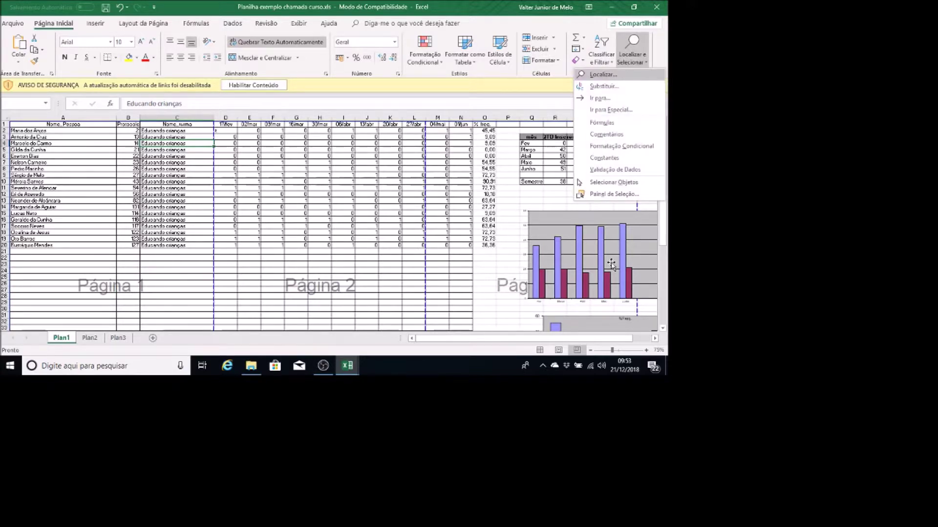
{"action": "key", "text": "Down"}
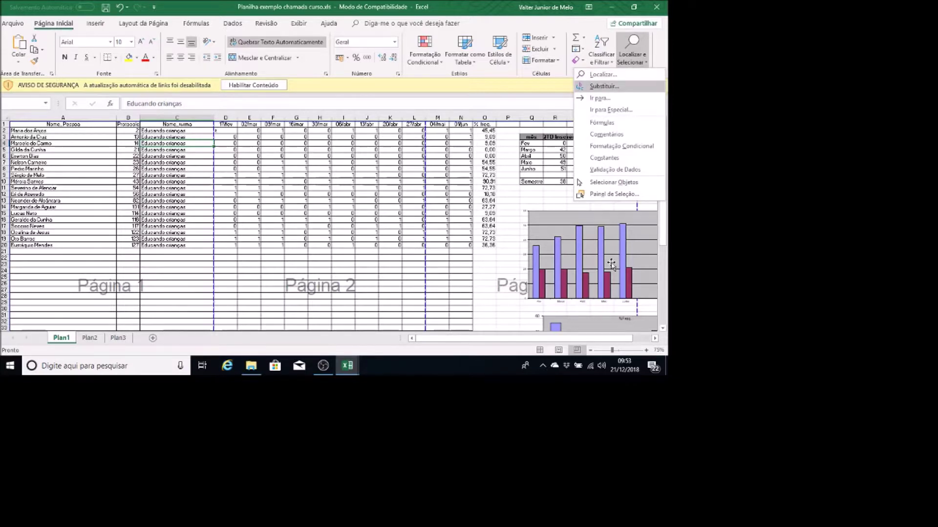
{"action": "key", "text": "Return"}
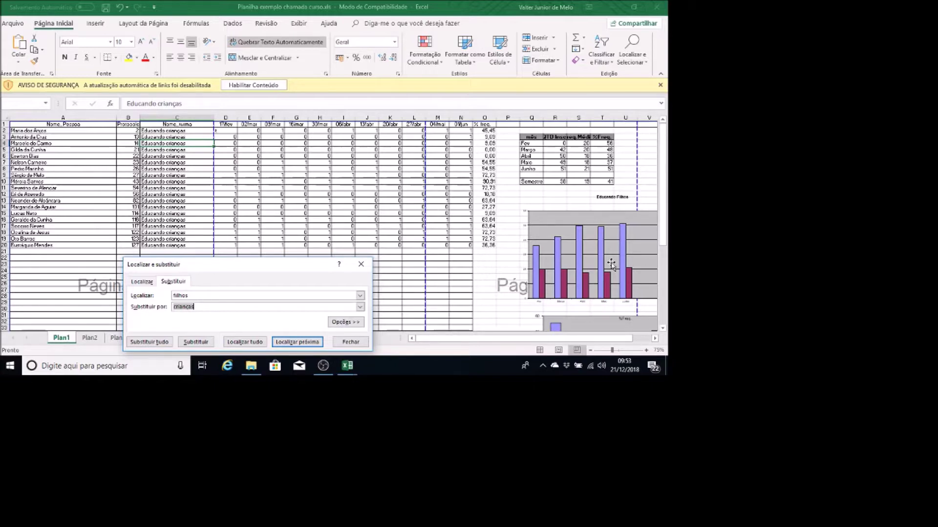
{"action": "key", "text": "shift+Tab"}
{"action": "key", "text": "End"}
{"action": "key", "text": "Tab"}
{"action": "key", "text": "End"}
{"action": "key", "text": "Tab"}
{"action": "key", "text": "Tab"}
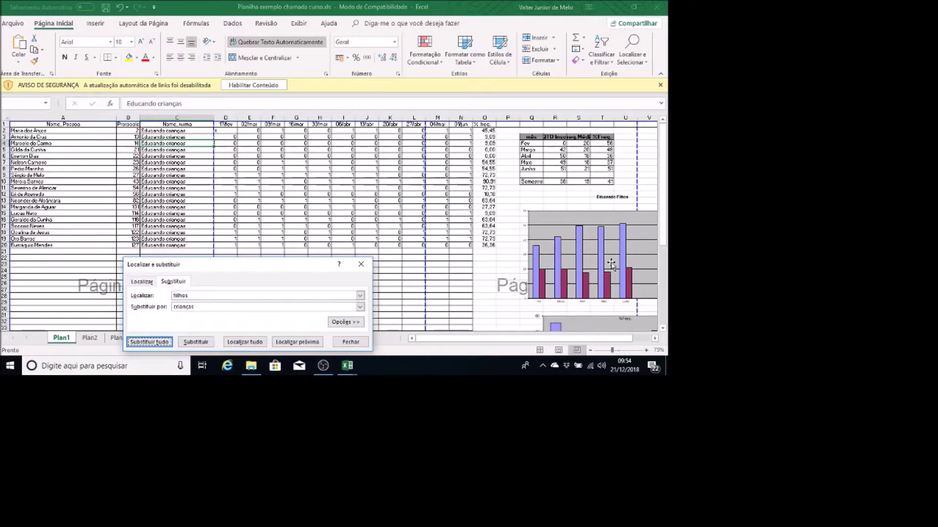
{"action": "key", "text": "Escape"}
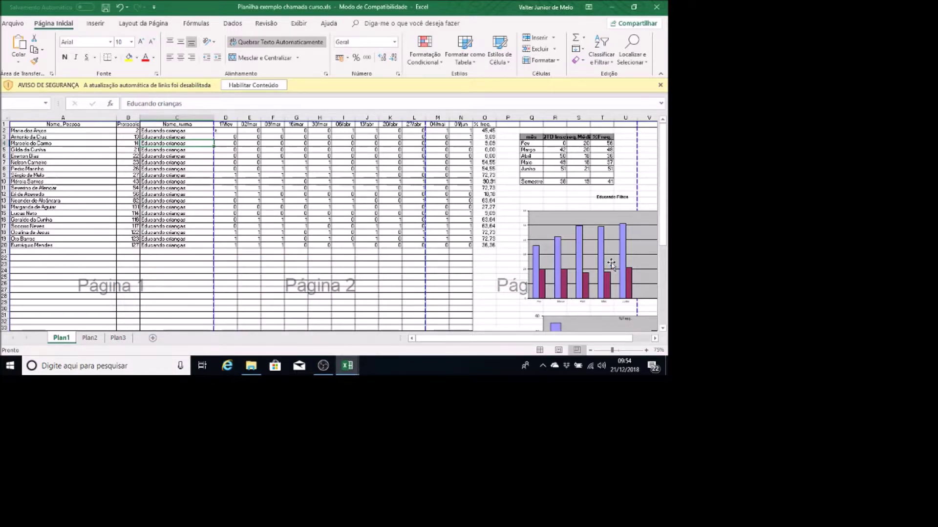
- Switch to orcamentodomestico_v02.xlsx, check cells A21 and B21, then return to cell A1
{"action": "key", "text": "alt+Tab"}
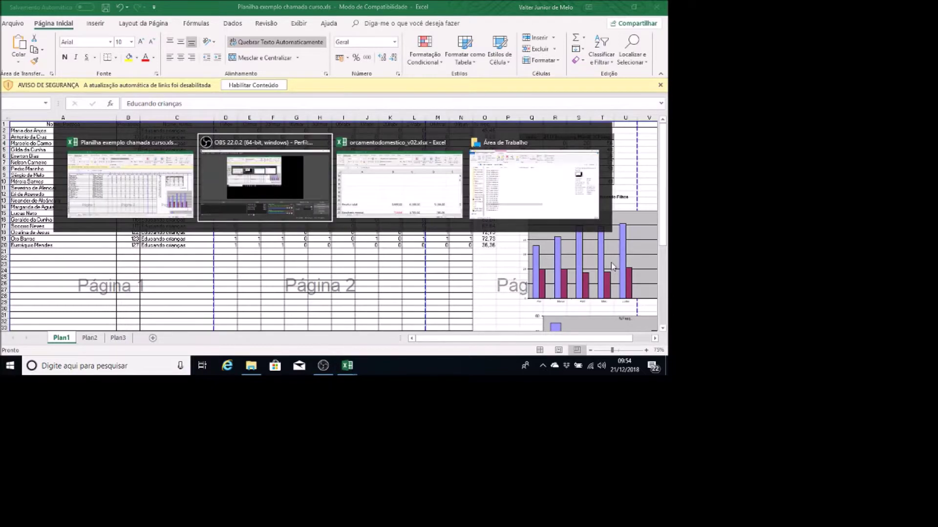
{"action": "key", "text": "Tab"}
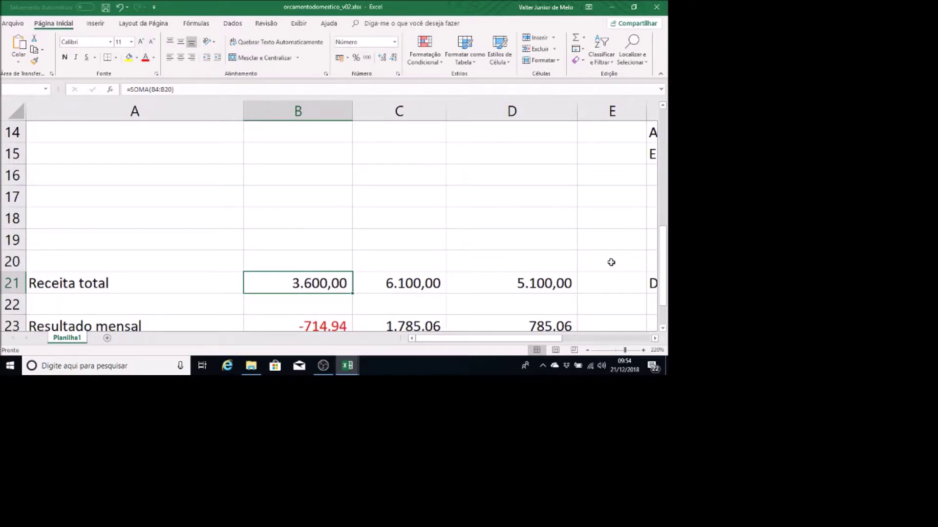
{"action": "key", "text": "Left"}
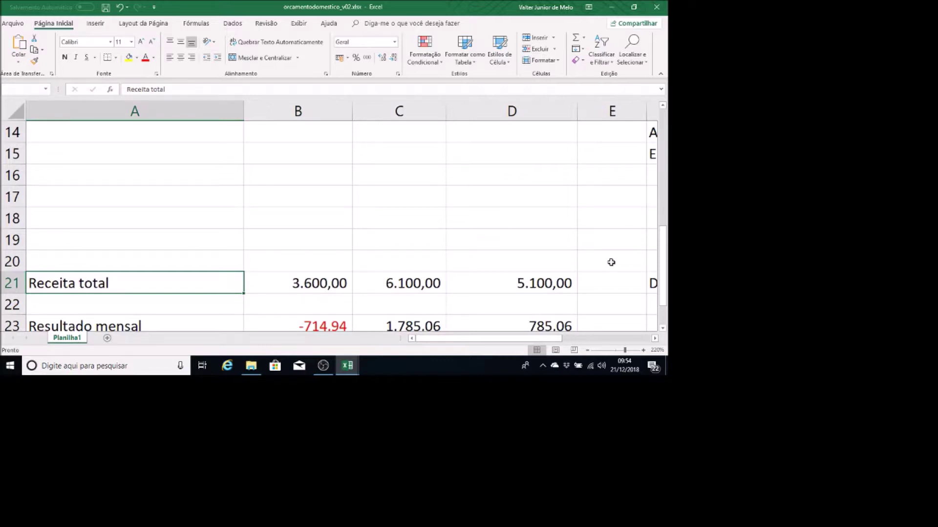
{"action": "key", "text": "Right"}
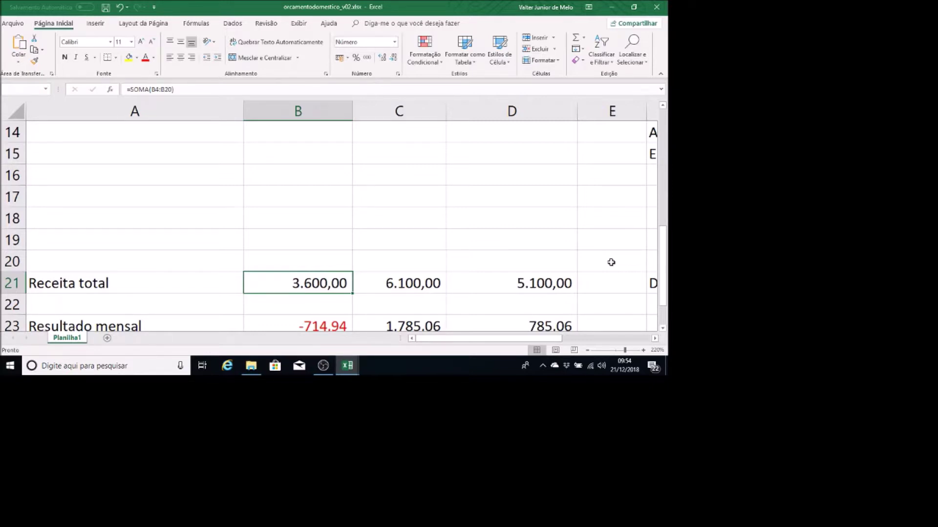
{"action": "key", "text": "ctrl+Home"}
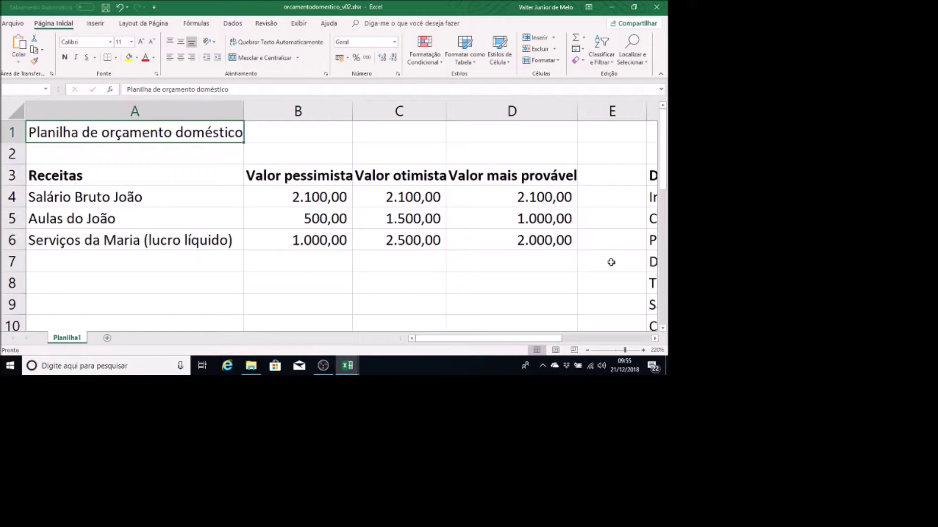
- Jump to cell B21 via the Ir para dialog (F5), showing the 3.600,00 Receita total
{"action": "key", "text": "F5"}
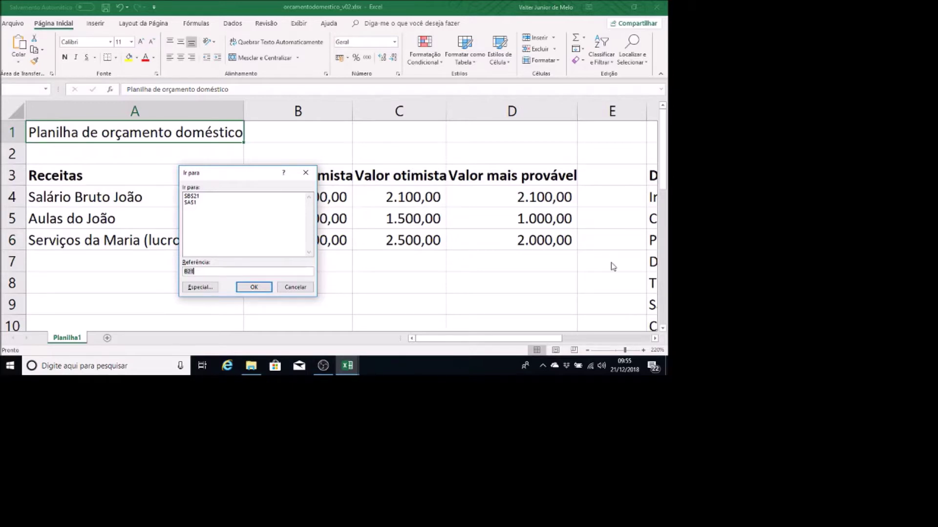
{"action": "type", "text": "b"}
{"action": "type", "text": "21"}
{"action": "key", "text": "Return"}
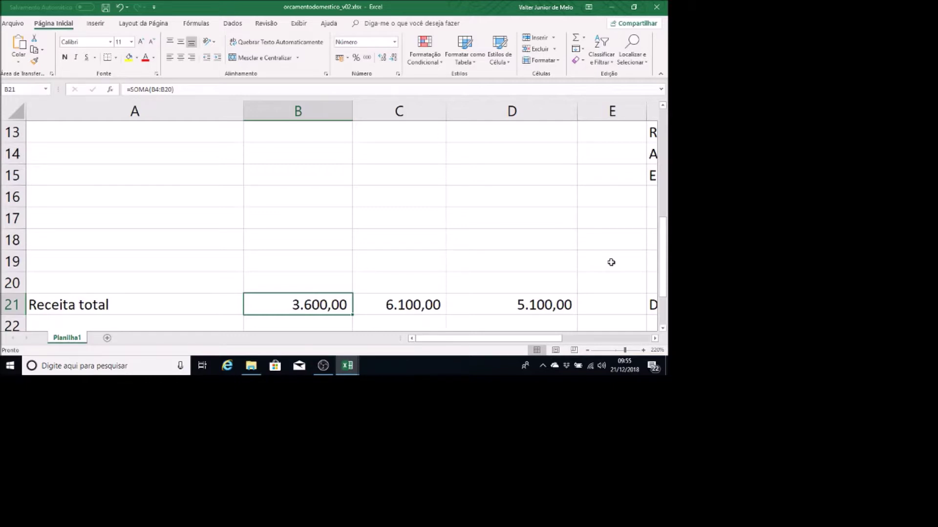
- Move around B21, switch to the other workbook and back, then return to A1 with Ctrl+Home
{"action": "key", "text": "Up"}
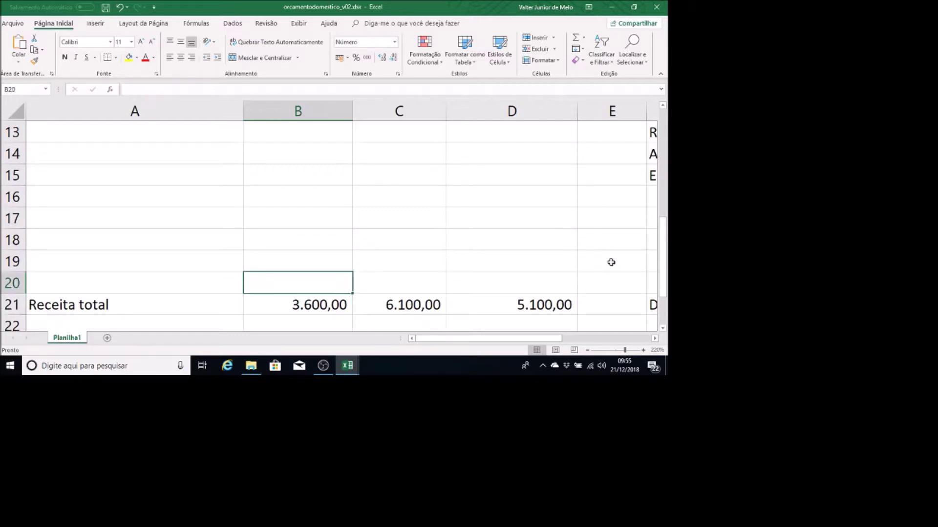
{"action": "key", "text": "Down"}
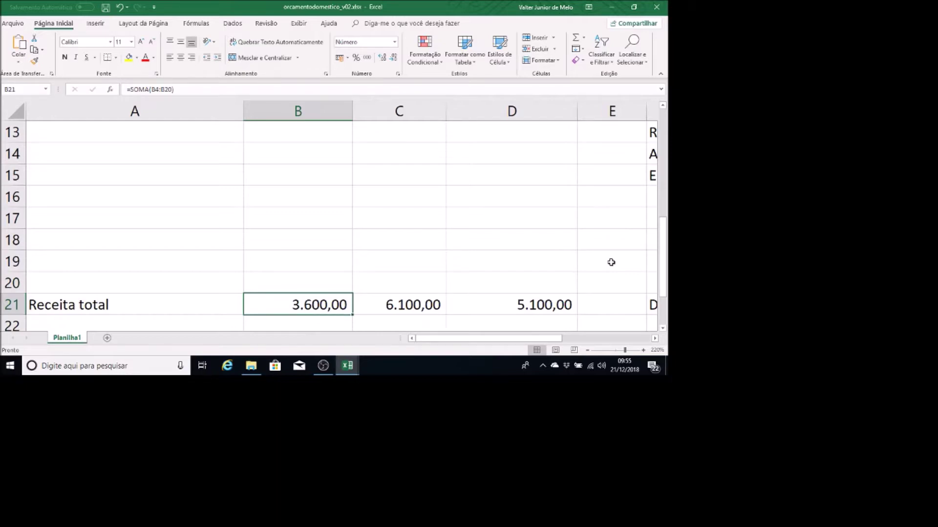
{"action": "key", "text": "alt+Tab"}
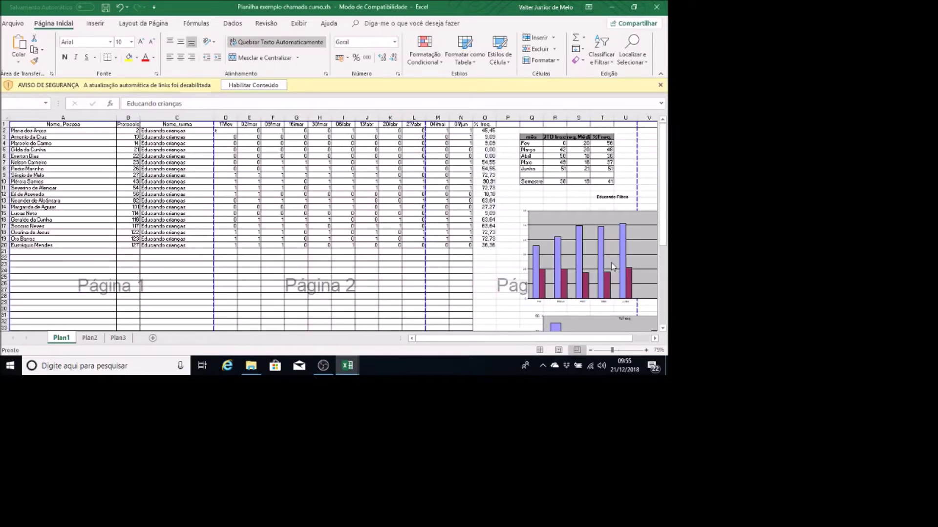
{"action": "key", "text": "alt+Tab"}
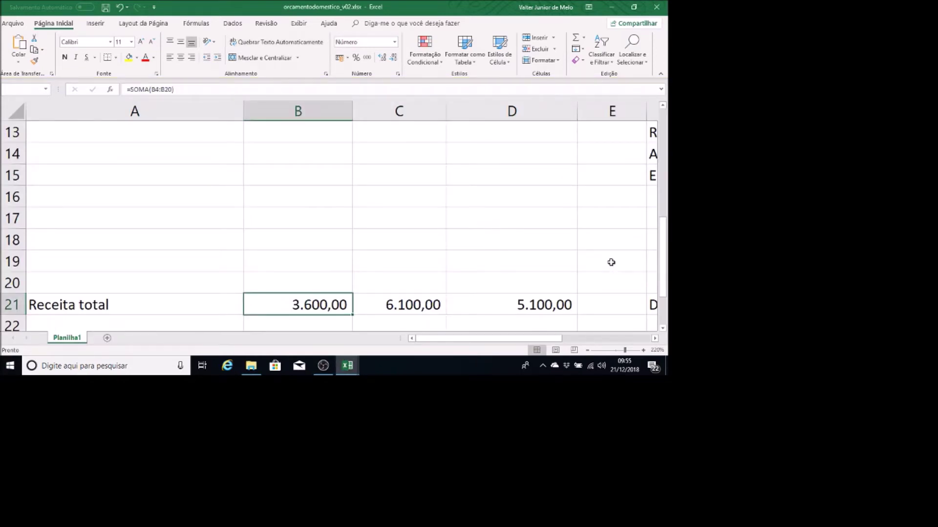
{"action": "key", "text": "Up"}
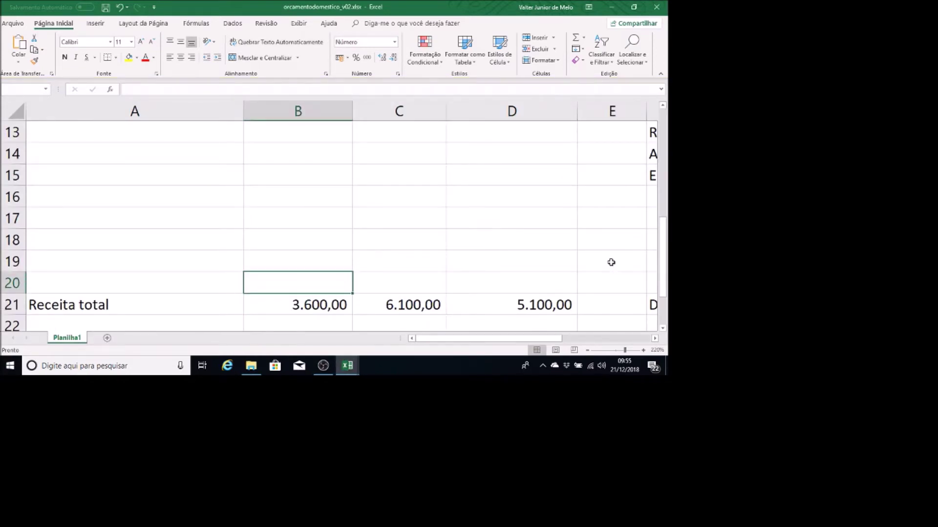
{"action": "key", "text": "Down"}
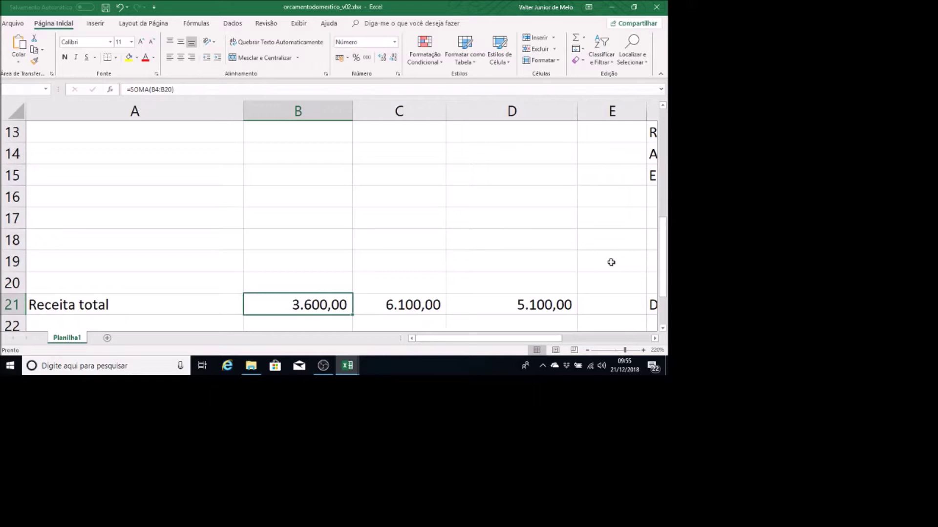
{"action": "key", "text": "Left"}
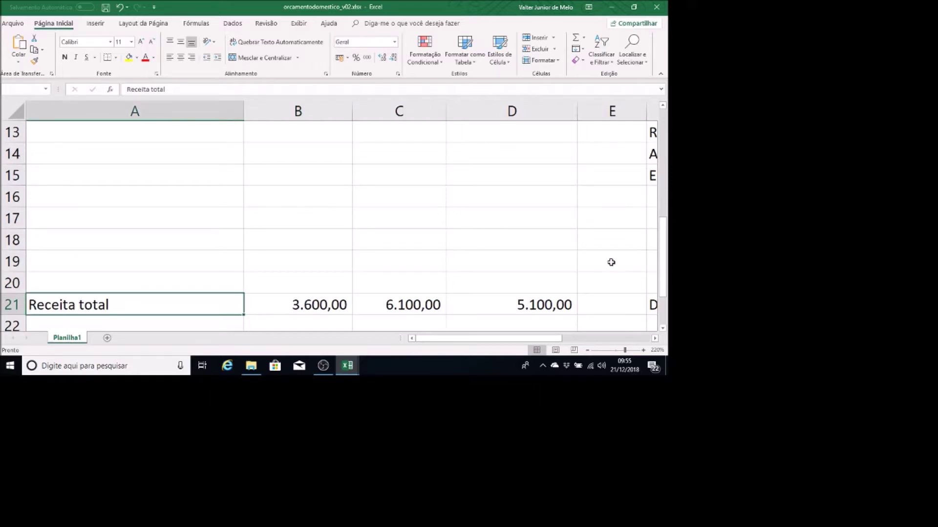
{"action": "key", "text": "ctrl+Home"}
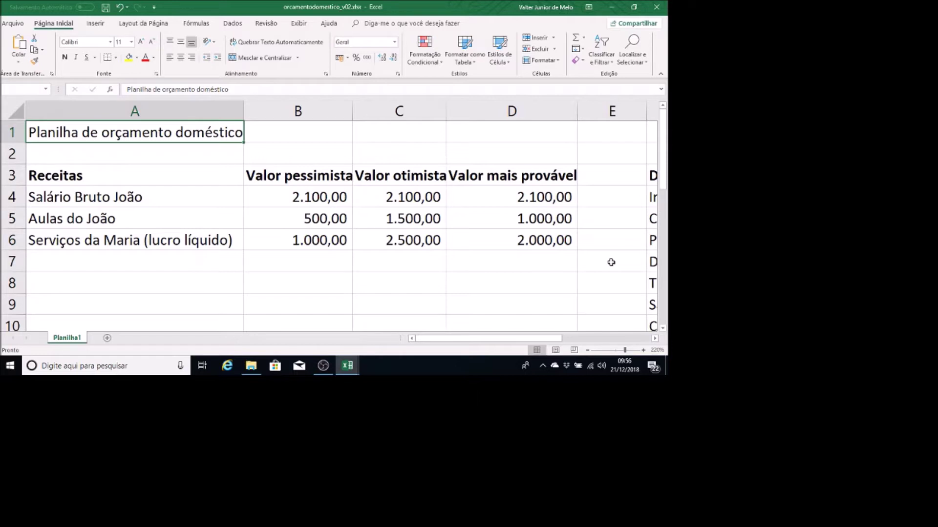
- Use the Ir para (Go To) dialog to jump to cell A21, the Receita total row
{"action": "key", "text": "F5"}
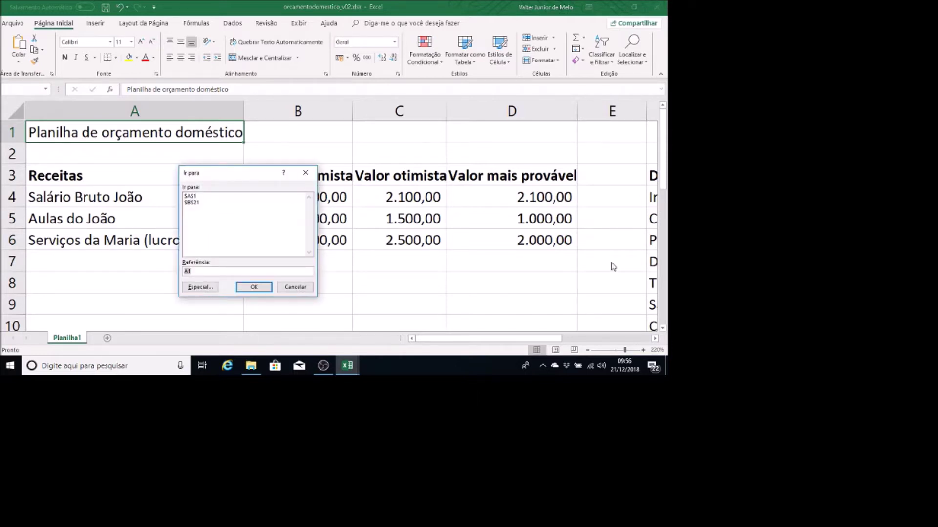
{"action": "type", "text": "a21"}
{"action": "key", "text": "shift+Tab"}
{"action": "key", "text": "Tab"}
{"action": "key", "text": "Tab"}
{"action": "key", "text": "Tab"}
{"action": "key", "text": "Return"}
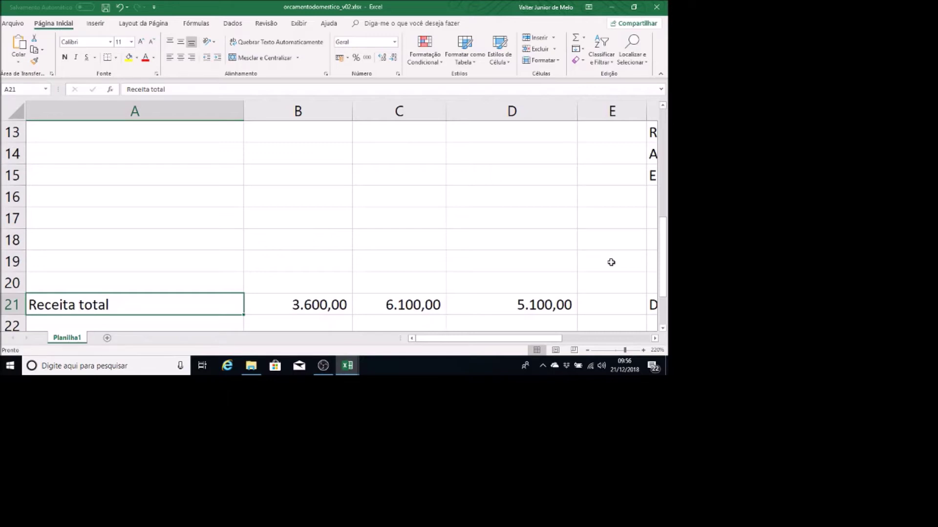
{"action": "key", "text": "Up"}
{"action": "key", "text": "Down"}
{"action": "key", "text": "alt+Tab"}
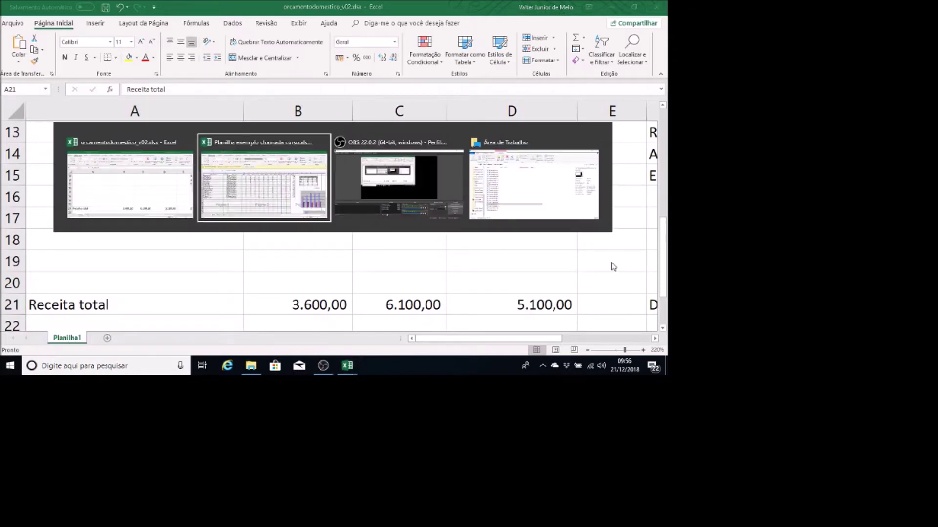
{"action": "key", "text": "alt+Tab"}
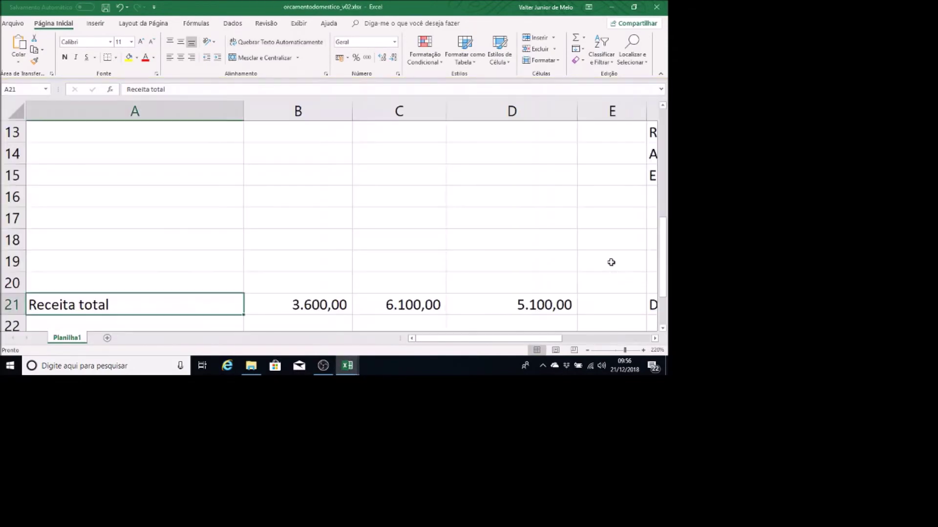
{"action": "key", "text": "Up"}
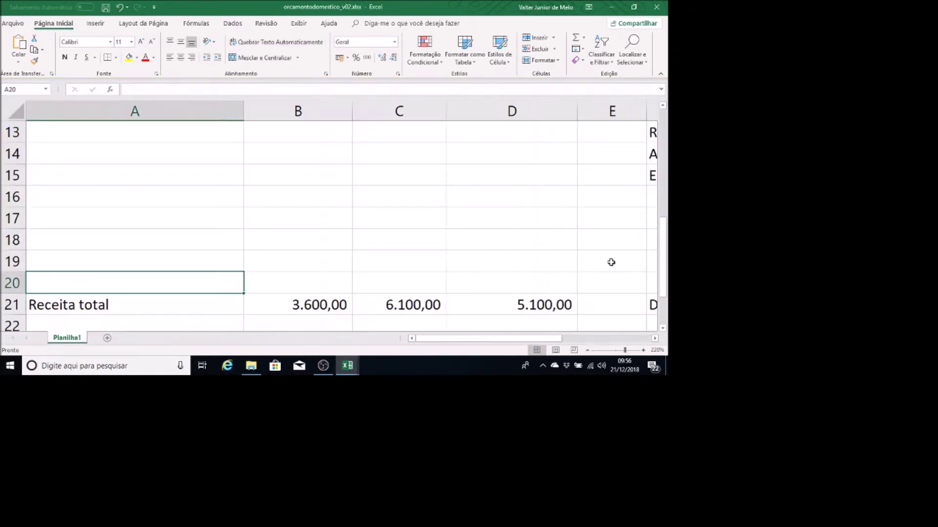
{"action": "key", "text": "Down"}
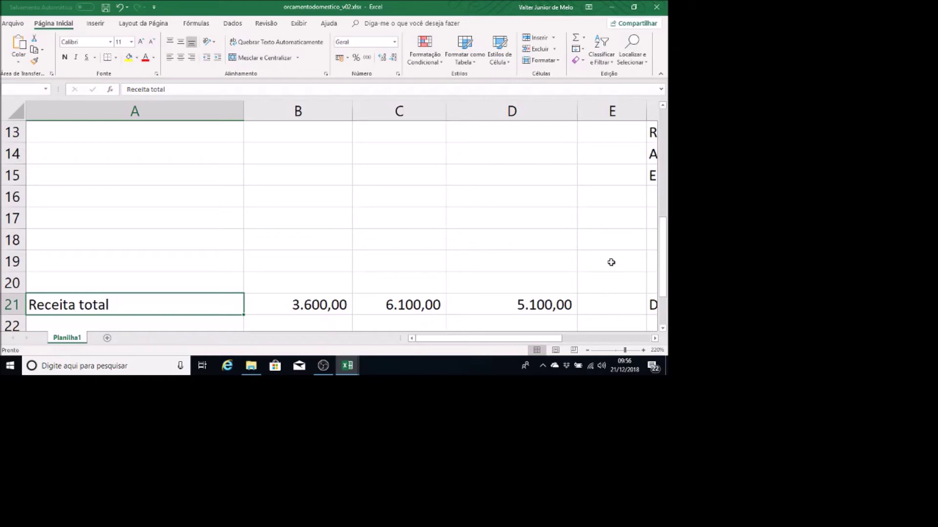
{"action": "key", "text": "alt"}
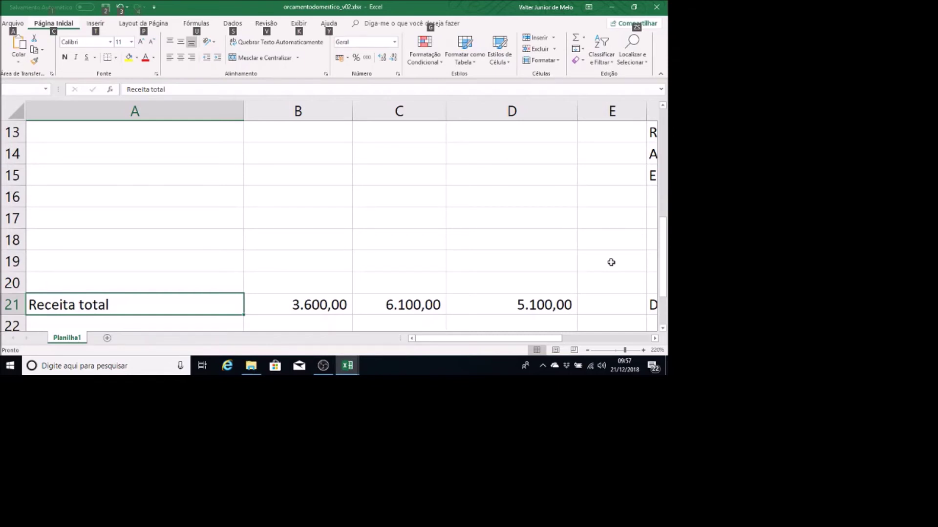
{"action": "key", "text": "Down"}
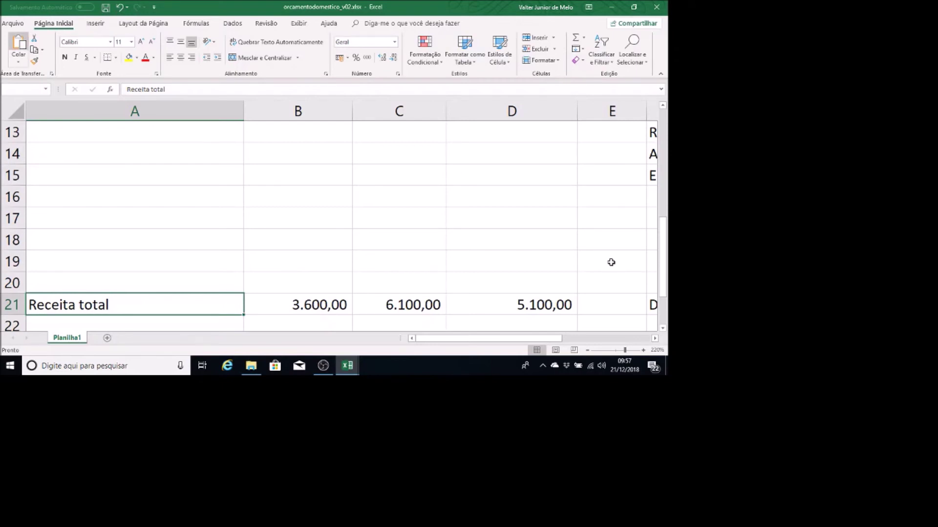
{"action": "key", "text": "ctrl+Right"}
{"action": "key", "text": "ctrl+Right"}
{"action": "key", "text": "ctrl+Right"}
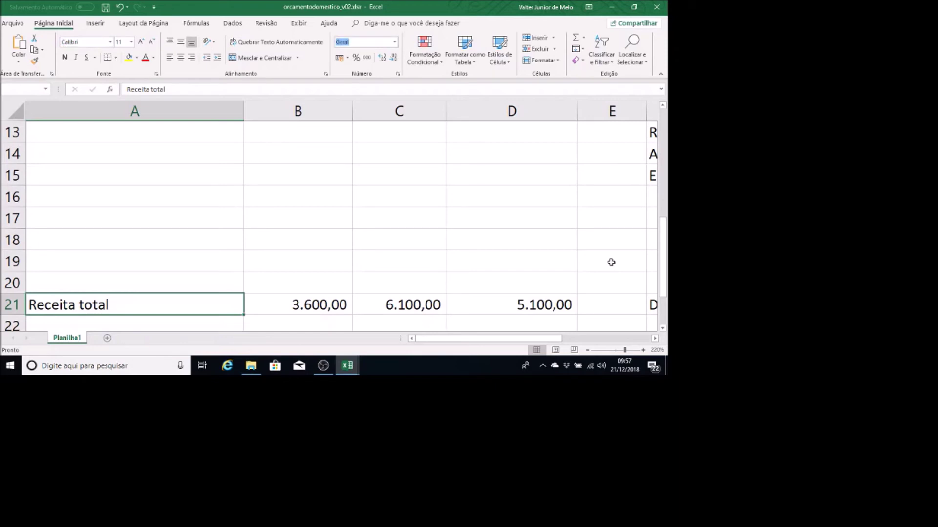
{"action": "key", "text": "ctrl+Right"}
{"action": "key", "text": "ctrl+Right"}
{"action": "key", "text": "ctrl+Right"}
{"action": "key", "text": "Down"}
{"action": "key", "text": "Down"}
{"action": "key", "text": "Right"}
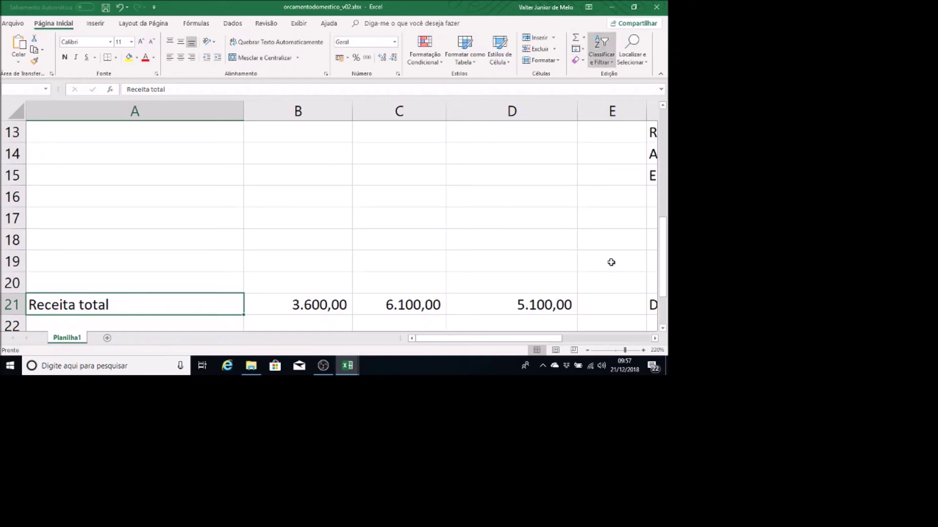
{"action": "key", "text": "Right"}
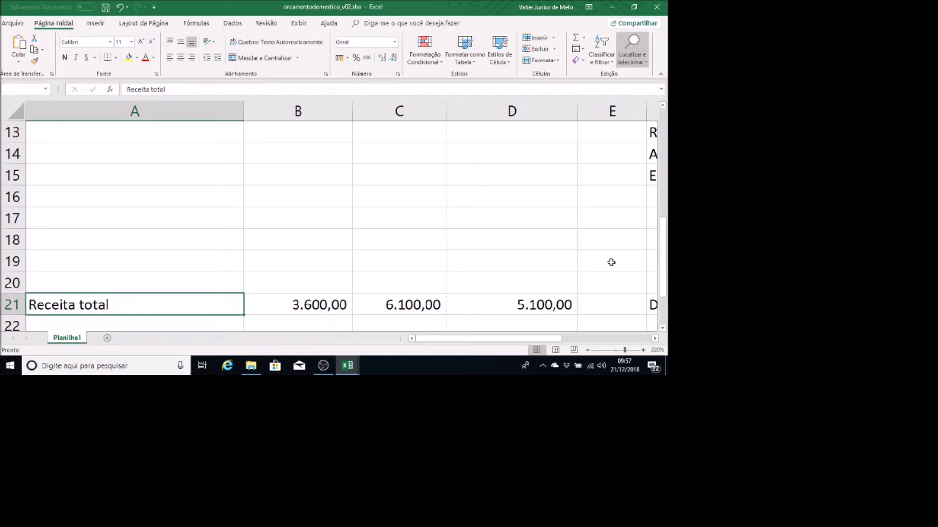
{"action": "key", "text": "Down"}
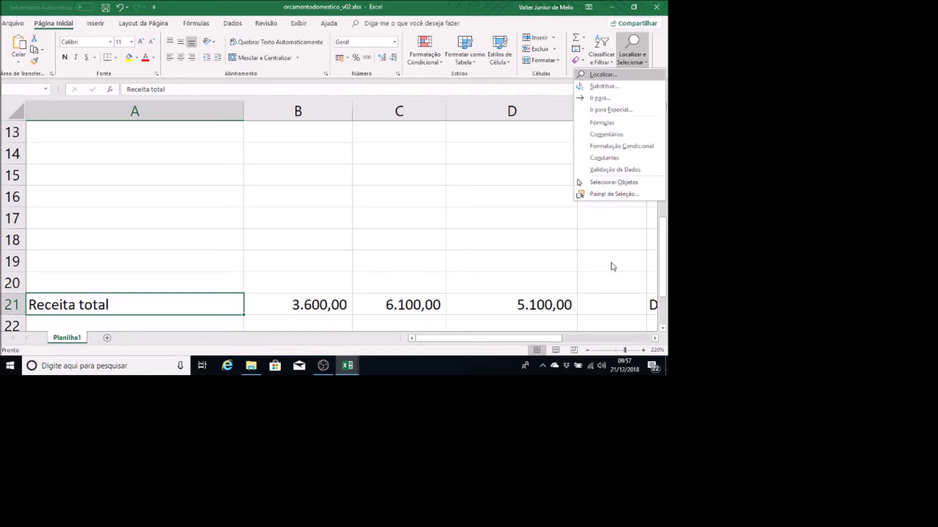
{"action": "key", "text": "Down"}
{"action": "key", "text": "Down"}
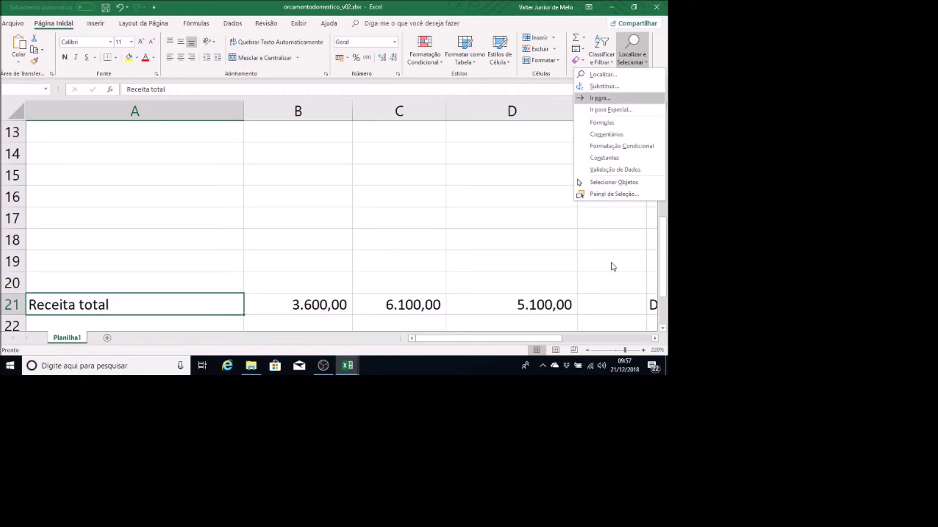
{"action": "key", "text": "Return"}
{"action": "type", "text": "A1"}
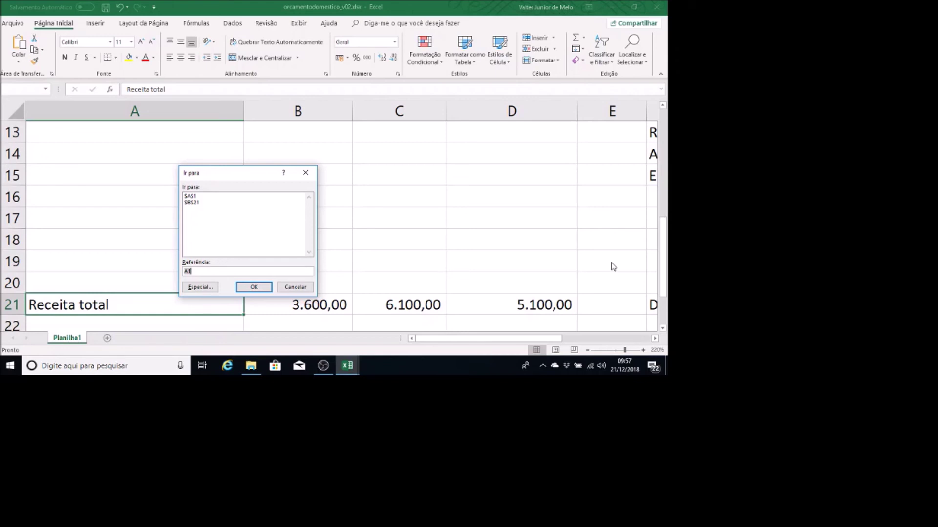
{"action": "key", "text": "Tab"}
{"action": "key", "text": "Tab"}
{"action": "key", "text": "Tab"}
{"action": "key", "text": "Escape"}
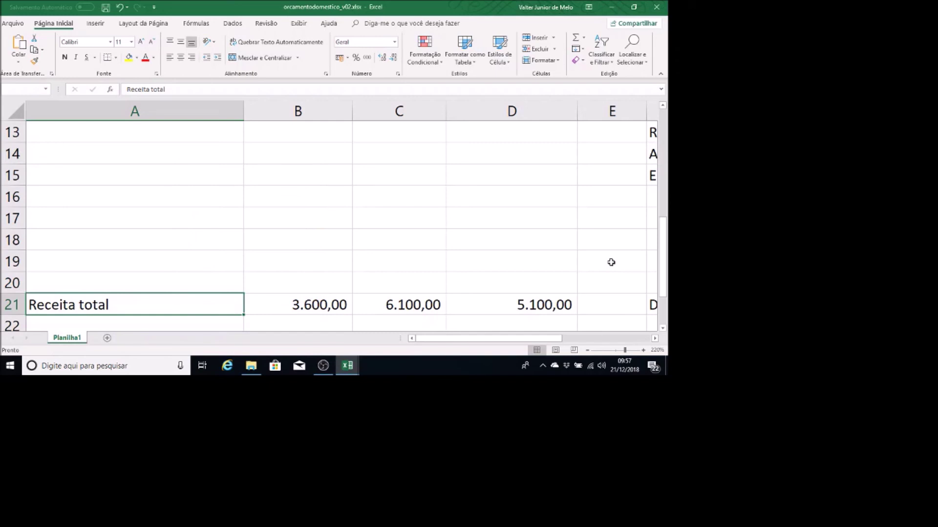